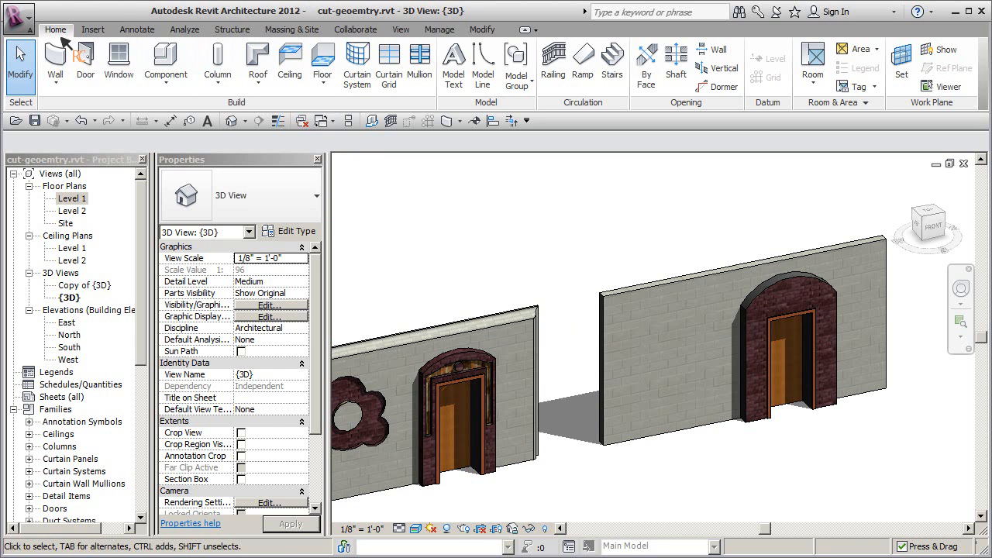
Create an in-place model in the Walls family category, keeping the suggested name
left_click(165, 85)
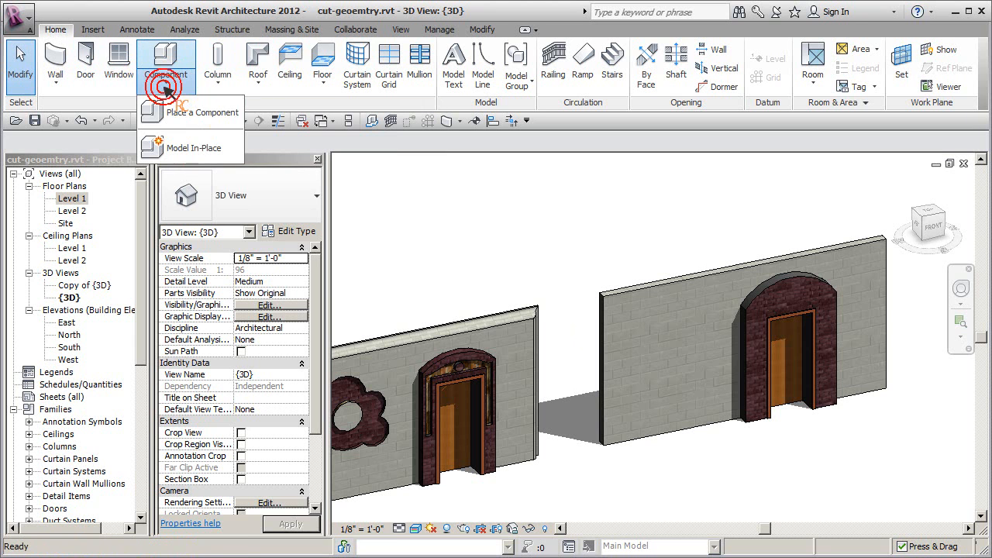
left_click(196, 150)
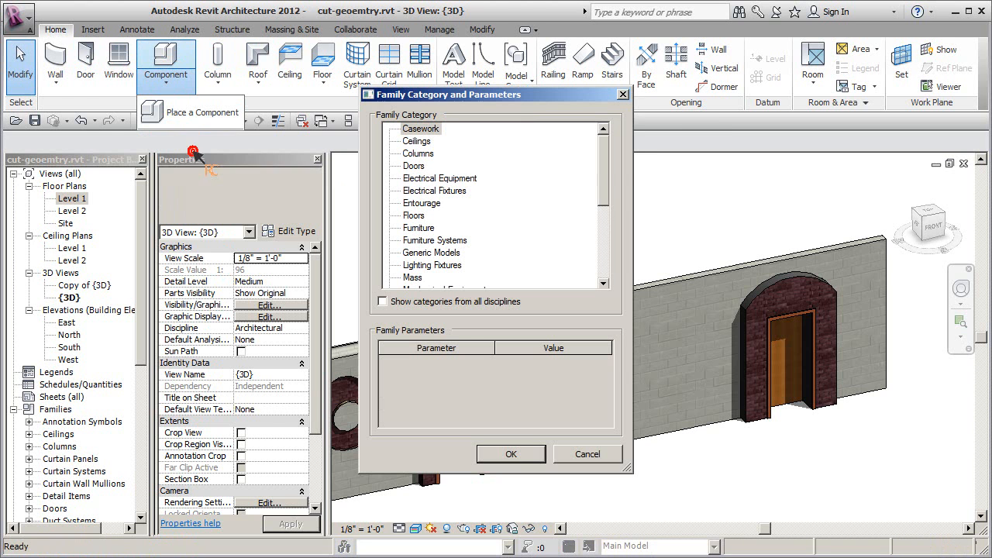
left_click_drag(602, 161, 600, 249)
left_click(420, 266)
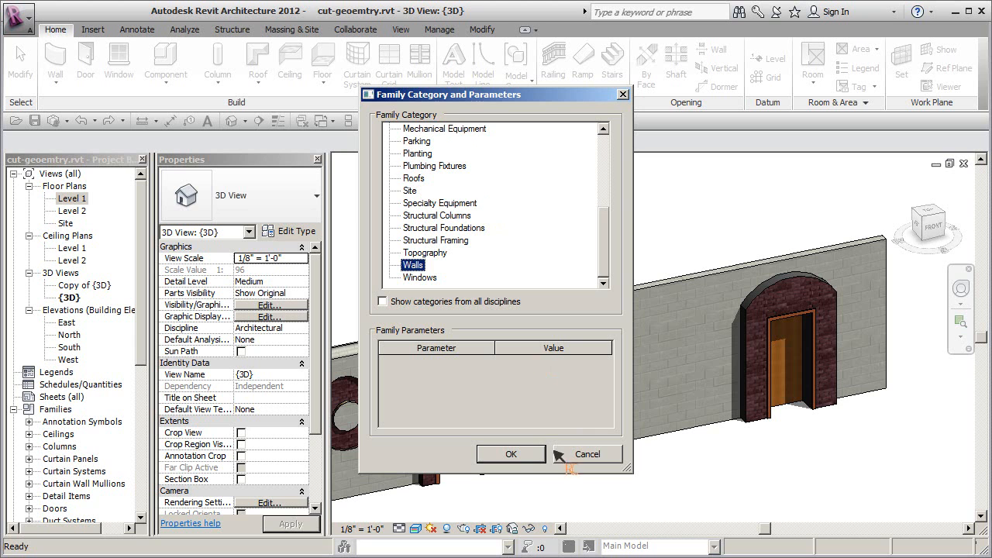
left_click(521, 456)
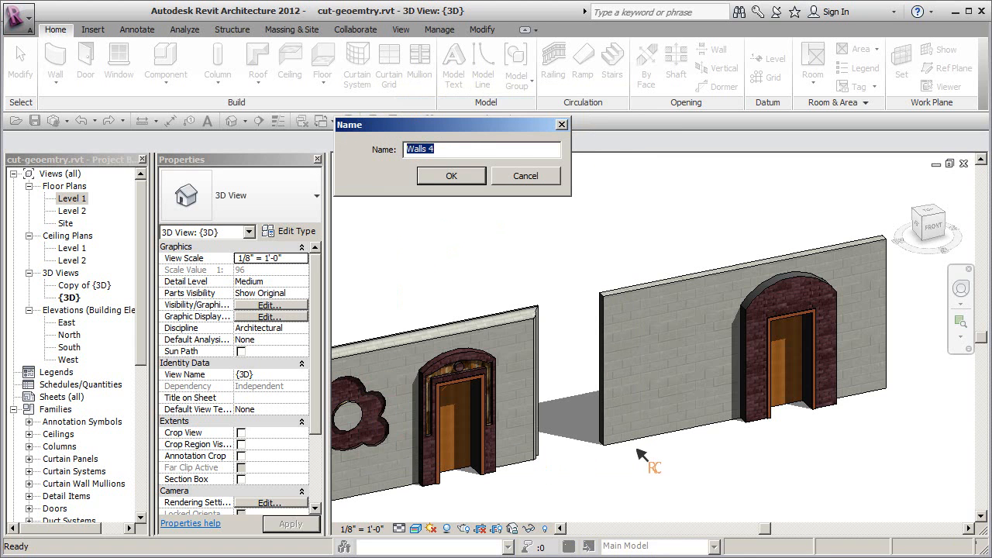
left_click_drag(468, 146, 358, 148)
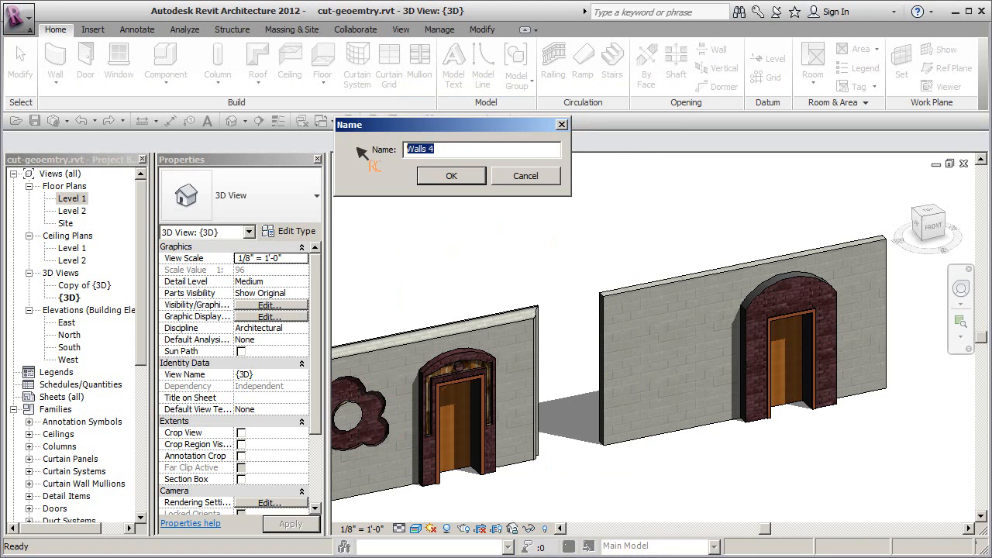
left_click(437, 177)
Start a solid extrusion and pick the front face of the plain masonry wall without the flower as its work plane
mouse_move(608, 238)
middle_mouse_down()
mouse_move(609, 258)
mouse_move(629, 264)
mouse_move(614, 252)
middle_mouse_up()
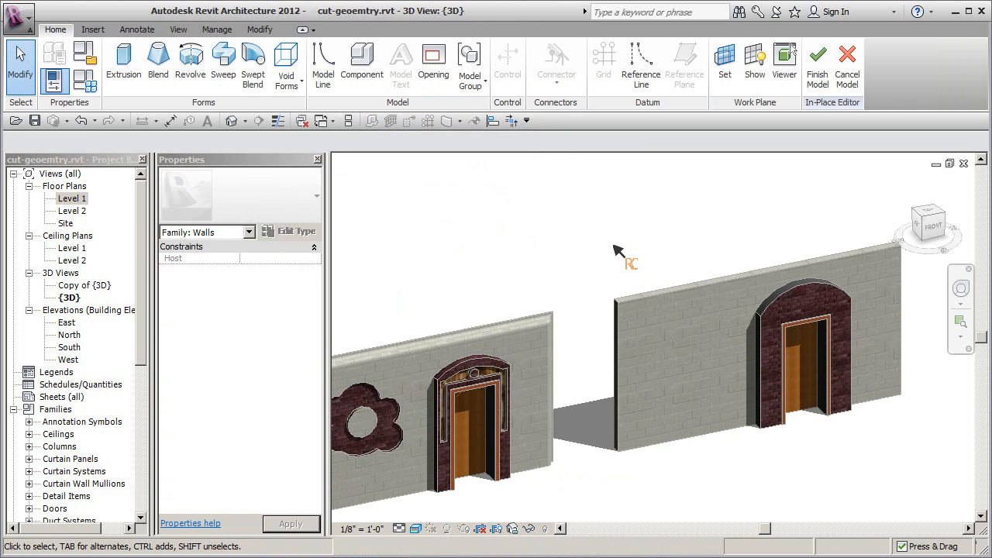
middle_click_drag(411, 433, 441, 431)
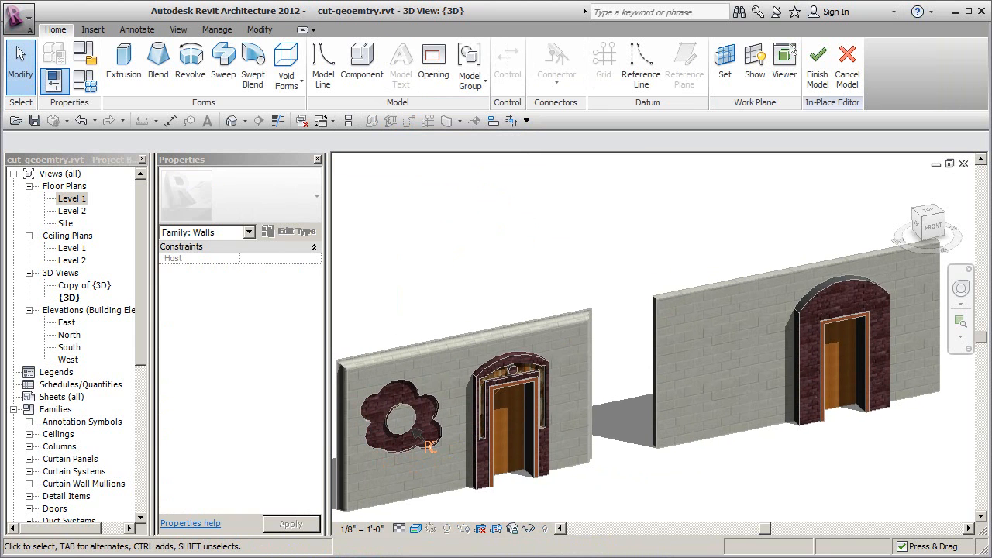
middle_click_drag(671, 393, 623, 380)
scroll(641, 401, "up", 5)
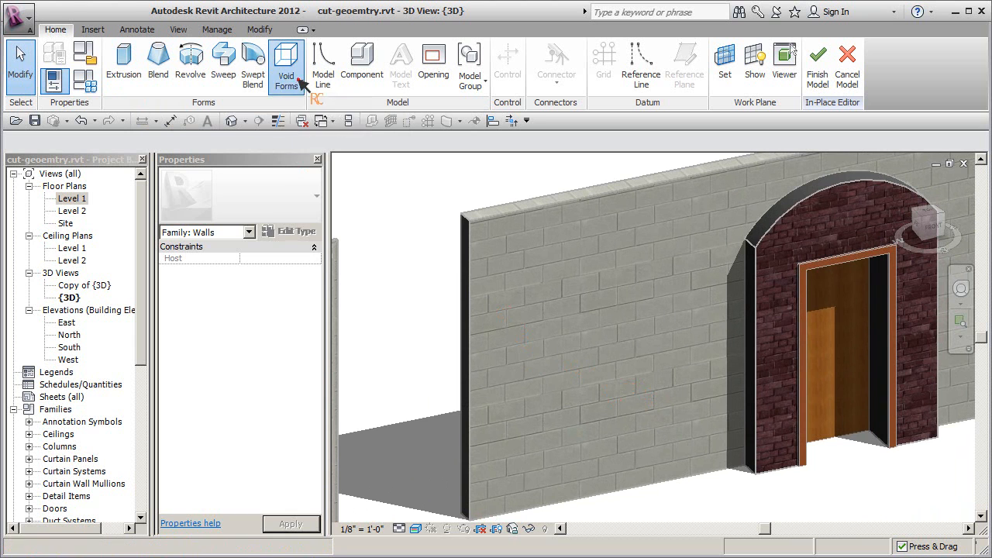
left_click(299, 81)
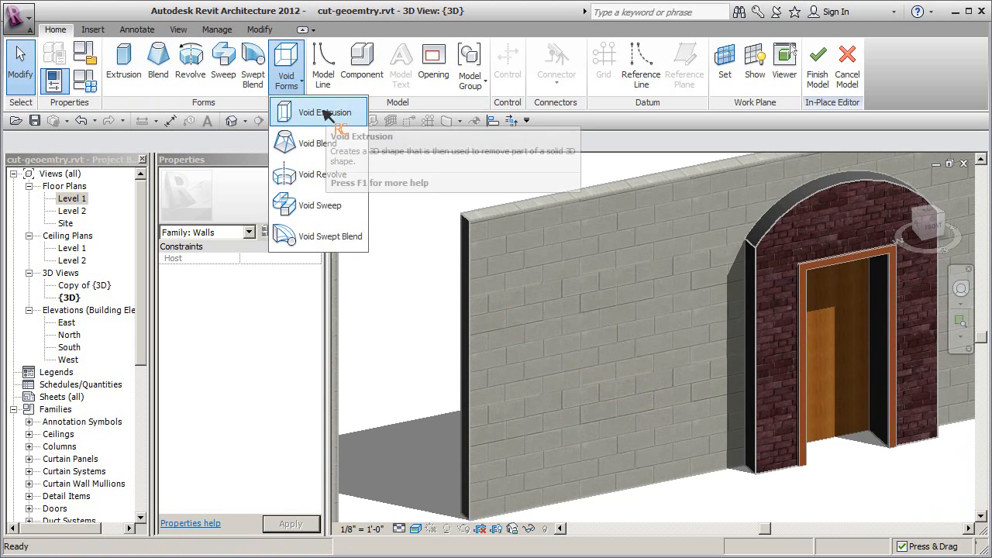
left_click(123, 60)
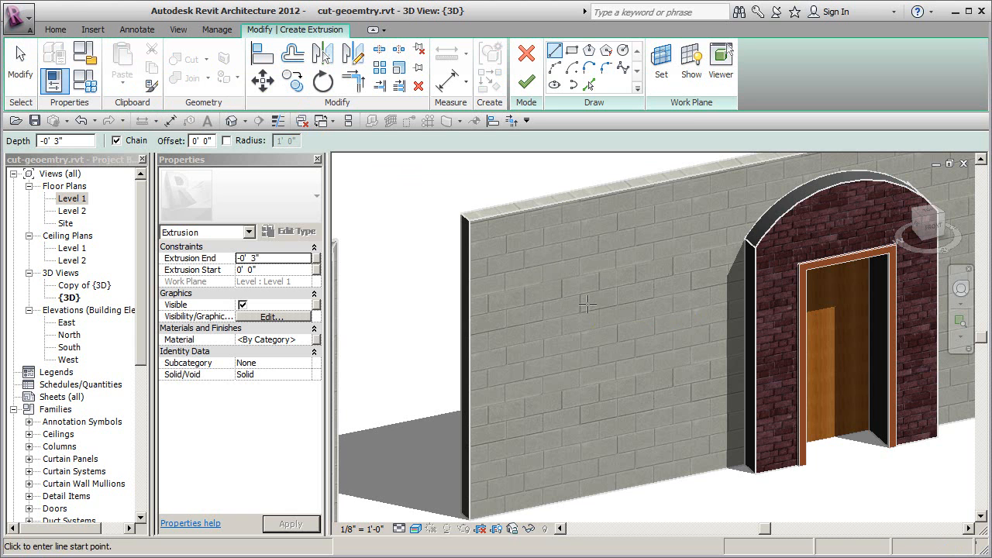
left_click(662, 62)
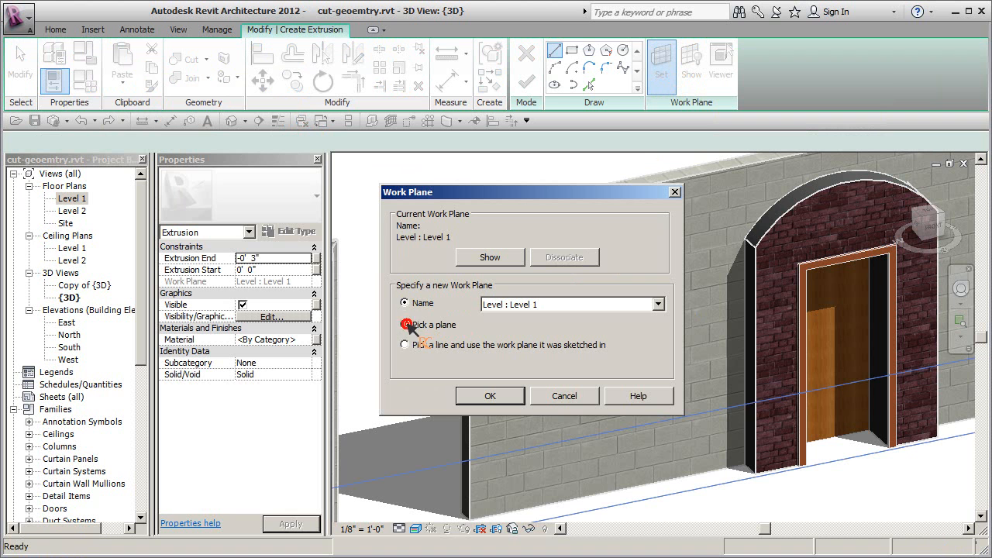
left_click(487, 396)
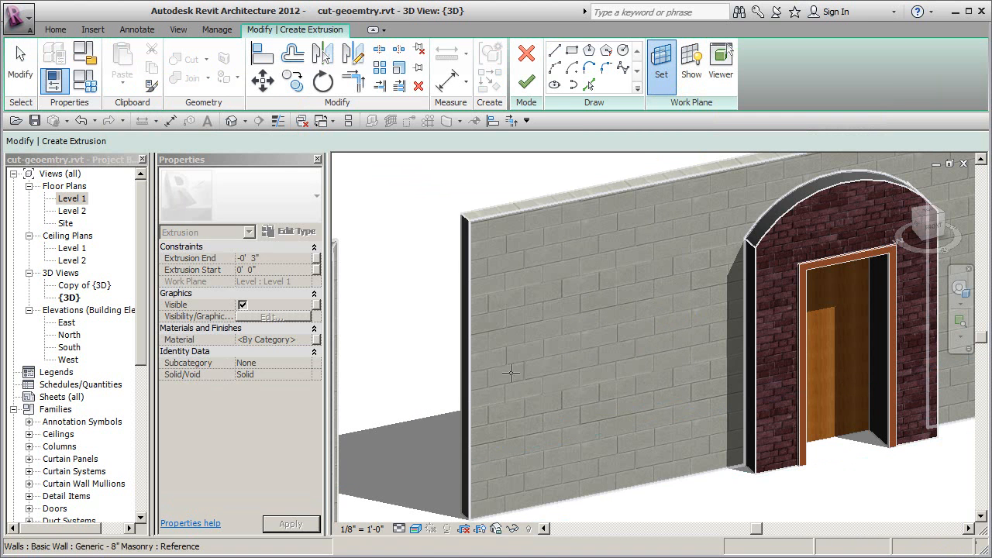
left_click(531, 215)
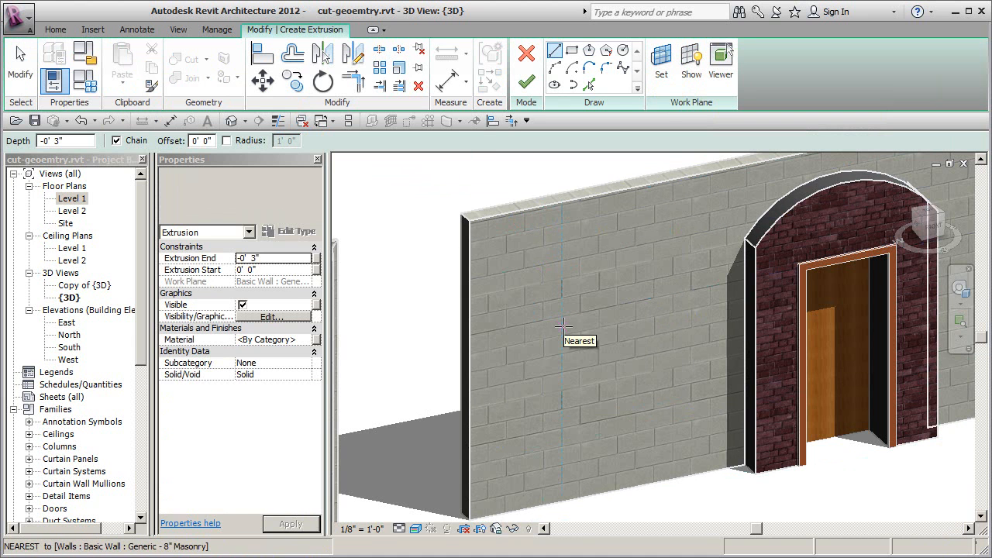
Sketch a closed flower-shaped outline from connected three-point arcs on the masonry wall, beside the arched doorway
left_click(554, 68)
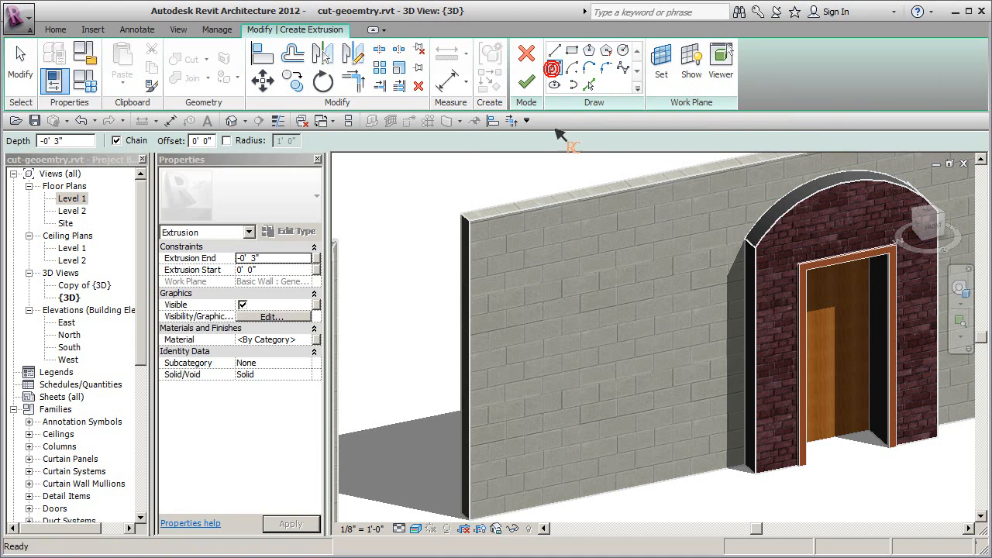
left_click(521, 332)
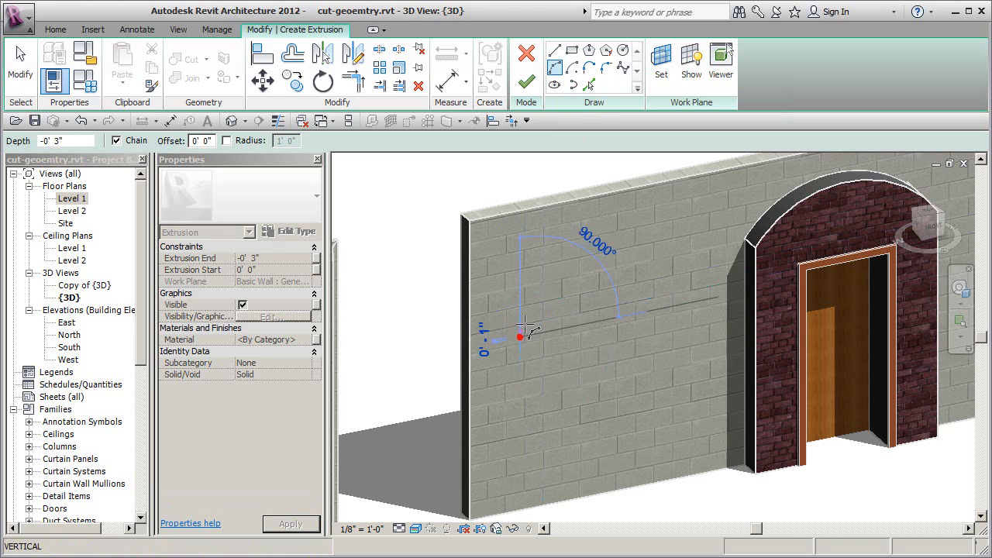
left_click(547, 291)
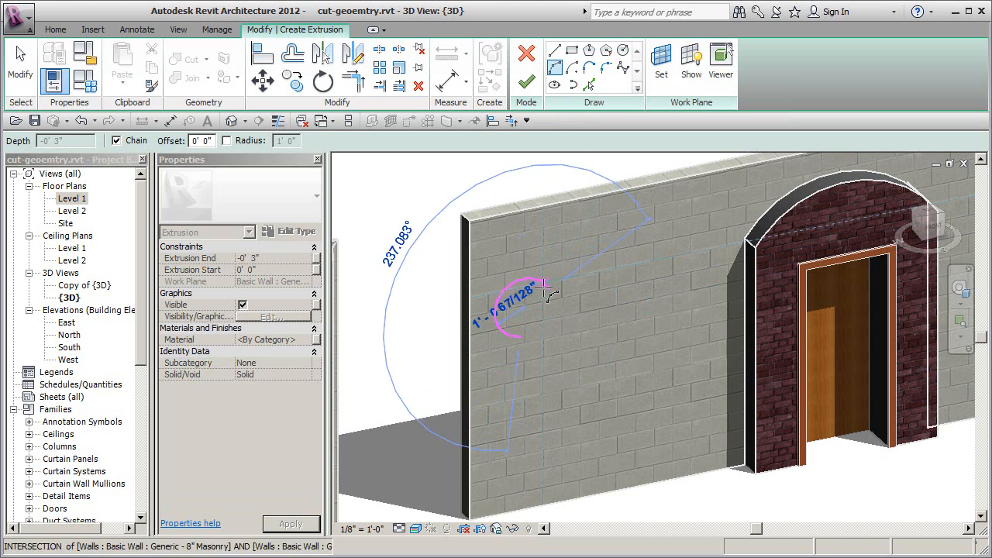
scroll(535, 310, "up", 2)
scroll(534, 306, "up", 1)
left_click(522, 299)
left_click(634, 257)
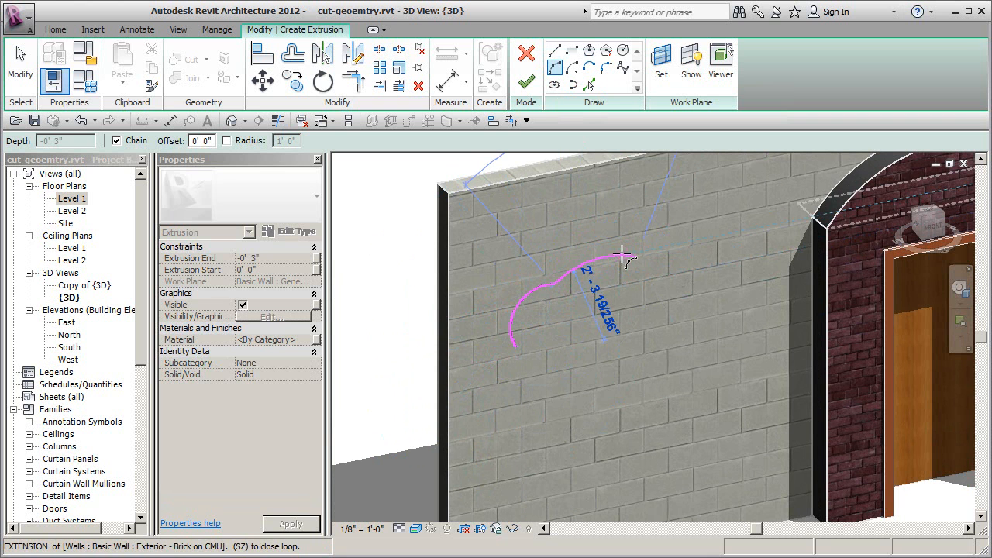
left_click(678, 313)
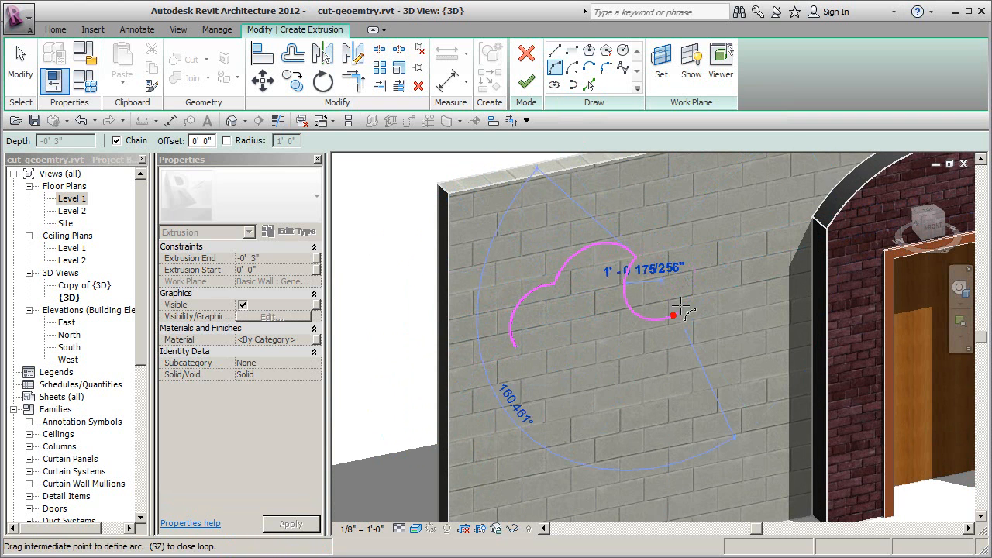
left_click(686, 297)
left_click(678, 389)
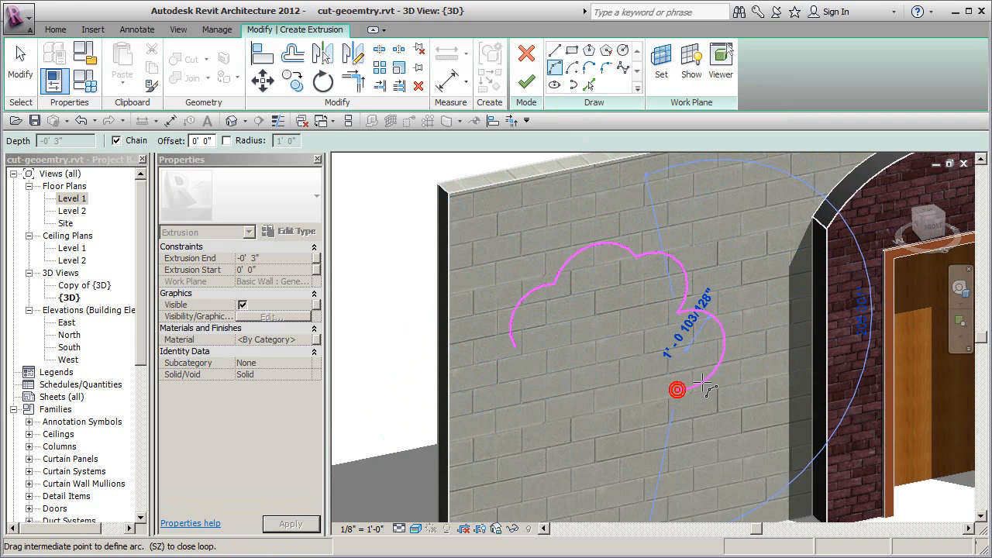
left_click(690, 385)
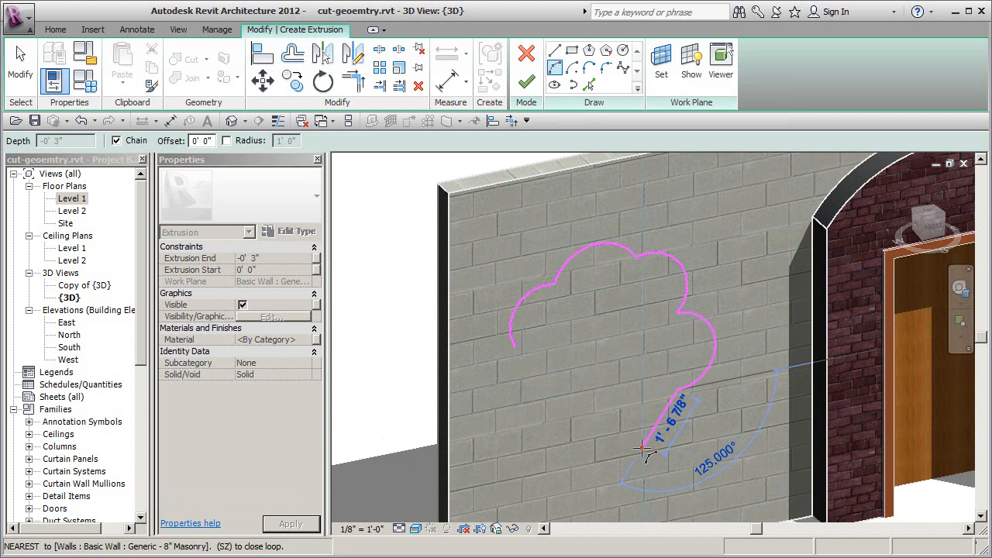
left_click(585, 471)
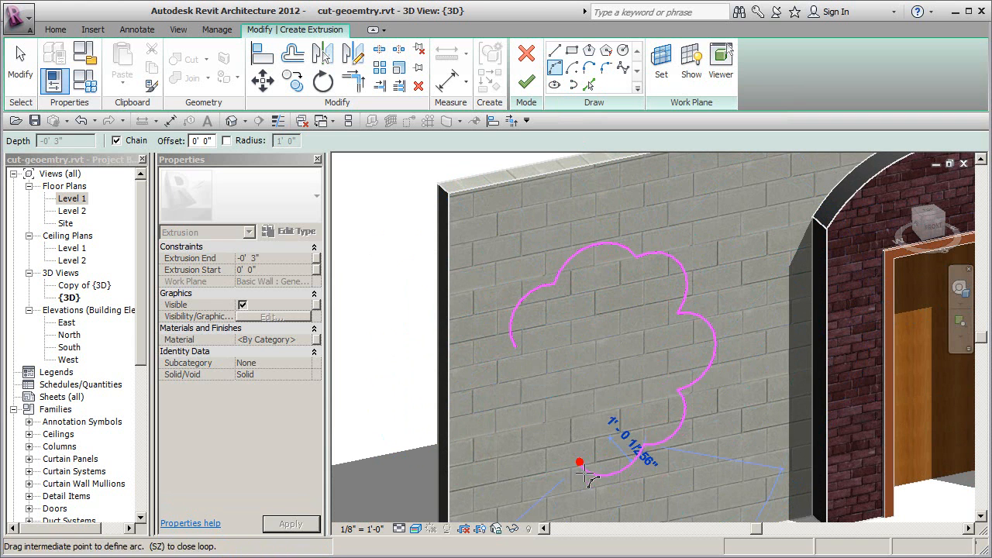
left_click(590, 476)
left_click(527, 427)
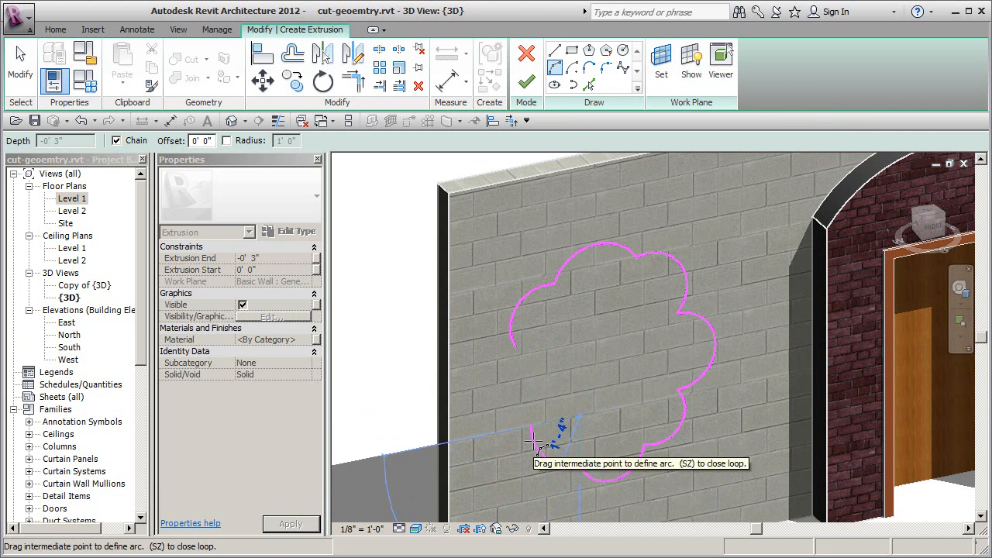
left_click(528, 444)
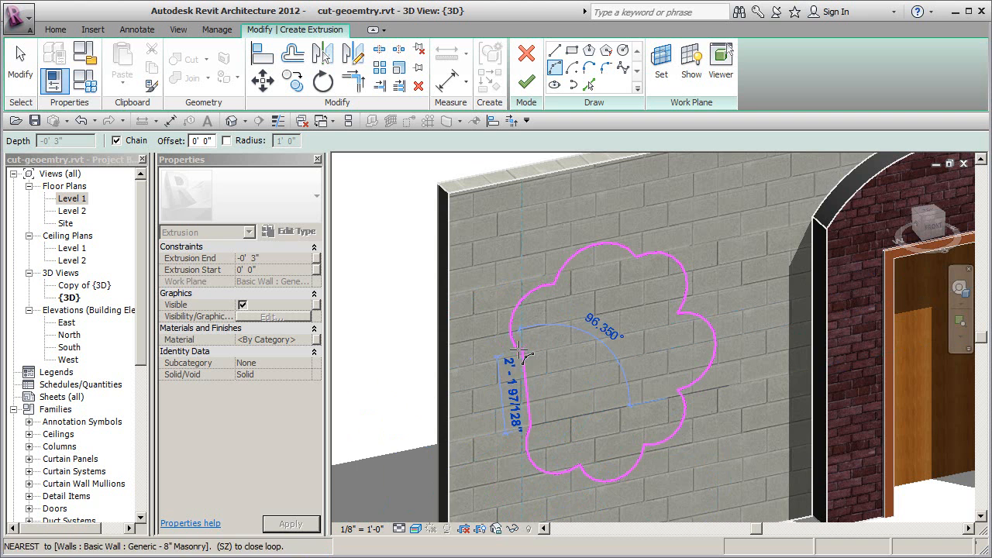
left_click(514, 351)
left_click(504, 365)
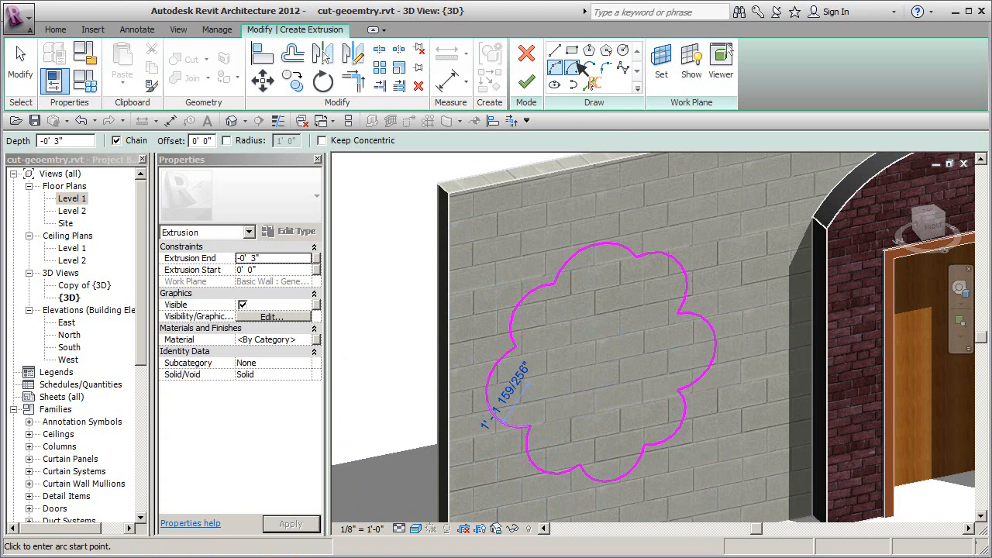
Sketch a circle with a radius of about 1' - 1 1/4" inside the flower outline
left_click(623, 50)
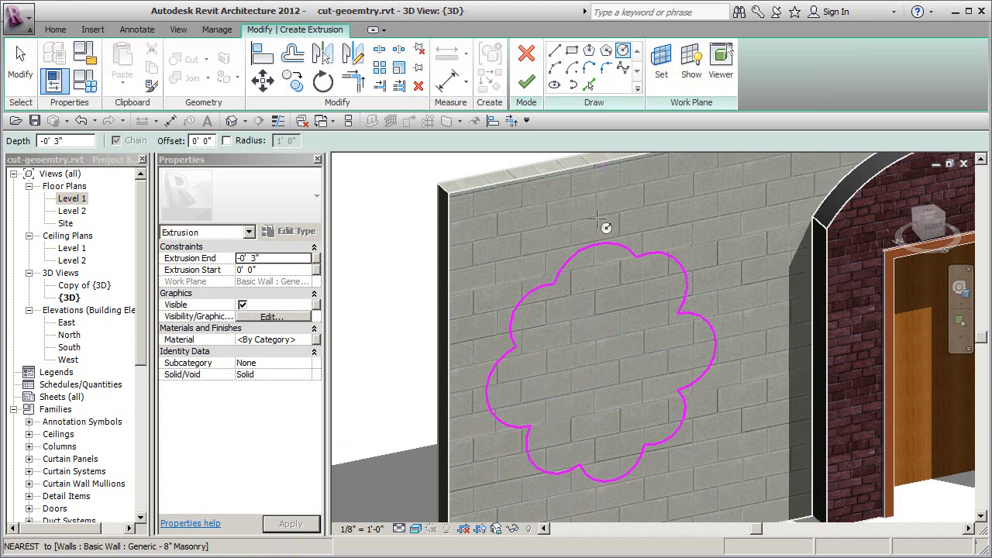
left_click(607, 377)
left_click(646, 360)
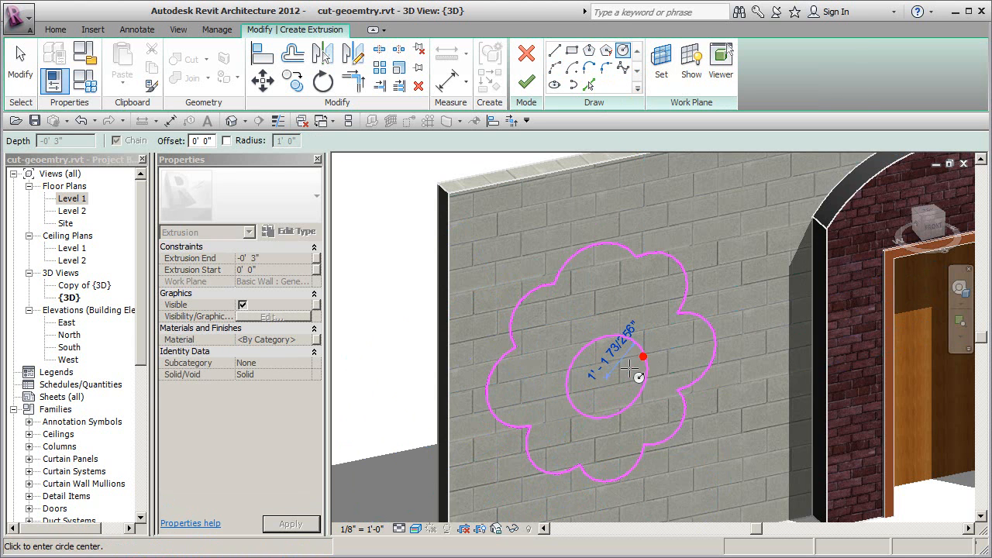
In the South elevation, move the circle slightly upward to centre it within the flower outline
double_click(69, 347)
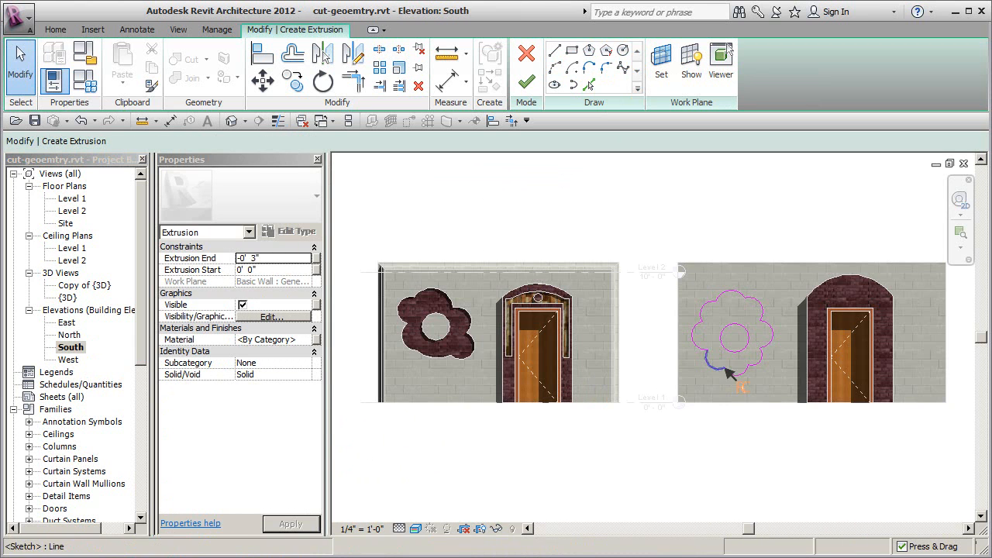
scroll(757, 350, "up", 4)
middle_click_drag(718, 407, 636, 459)
scroll(666, 410, "up", 3)
scroll(667, 410, "down", 1)
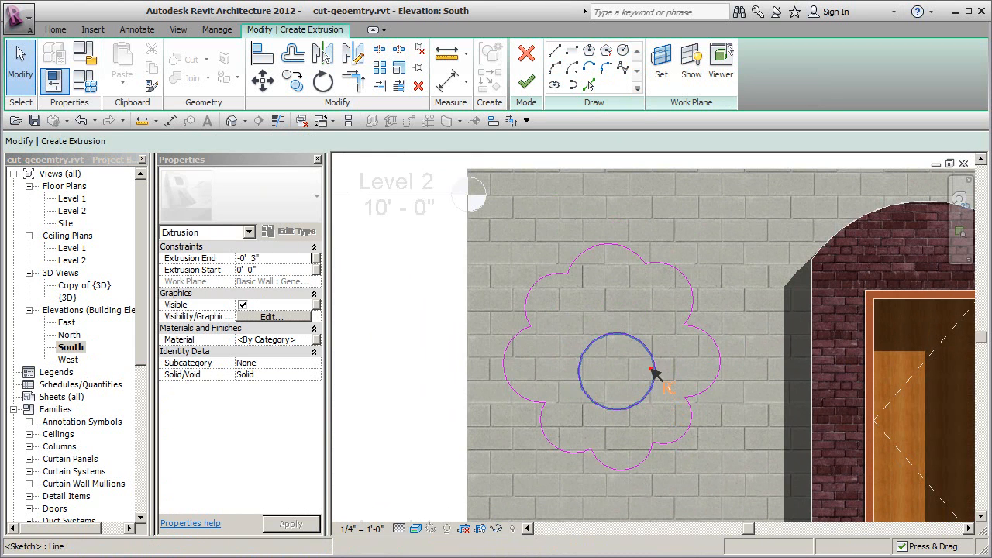
left_click(651, 371)
left_click_drag(653, 378, 649, 373)
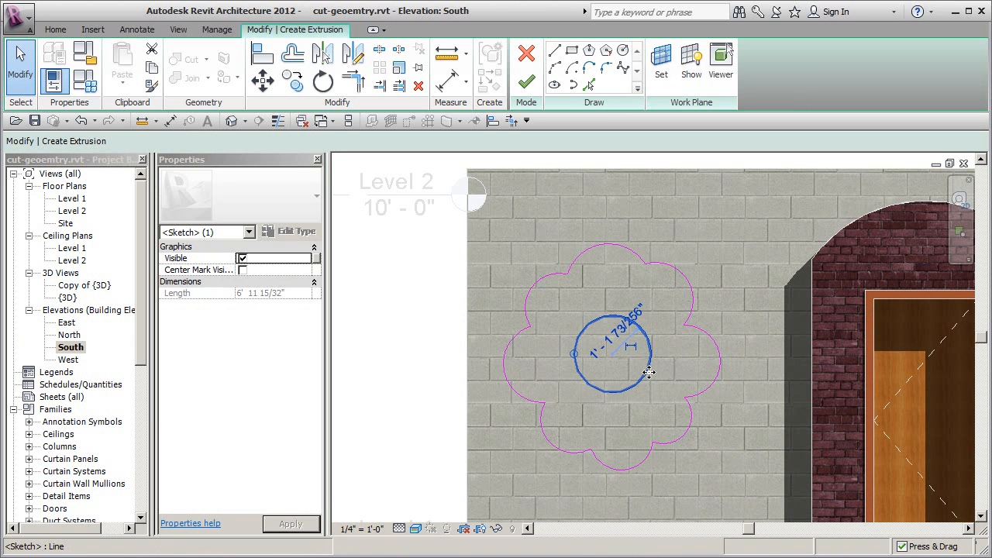
left_click(726, 469)
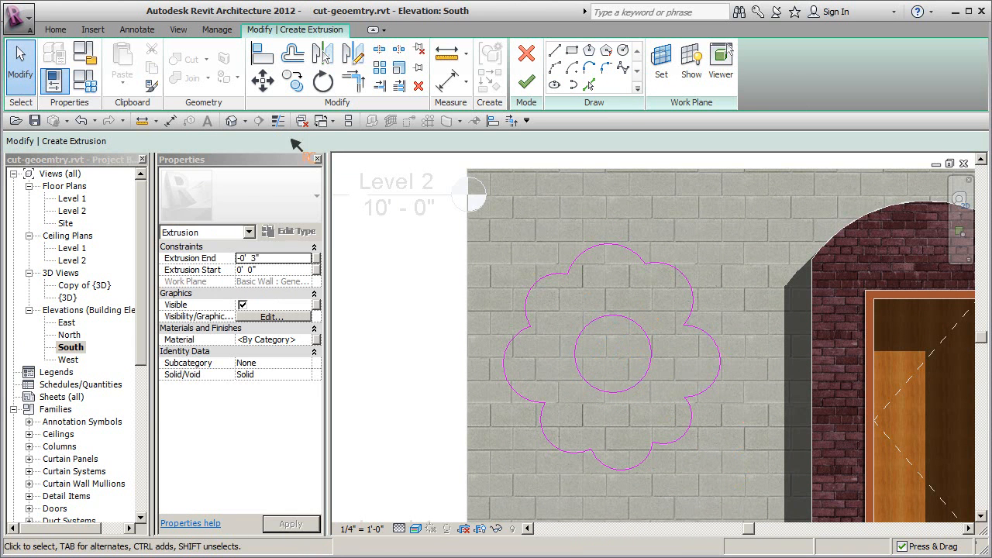
Return to the 3D view and finish the flower extrusion with start 0' 0" and end -0' 3"
left_click(231, 121)
middle_click_drag(678, 369, 686, 356)
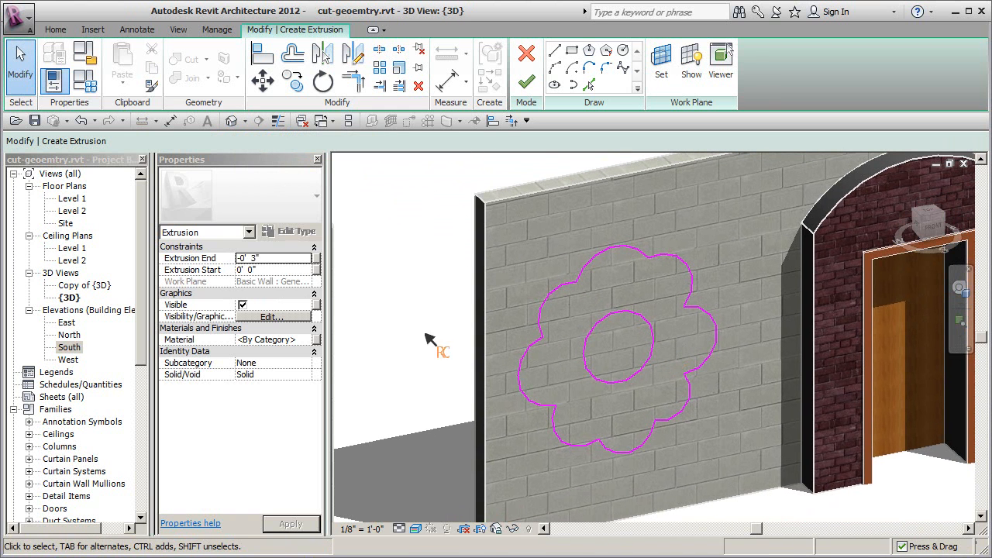
left_click(271, 270)
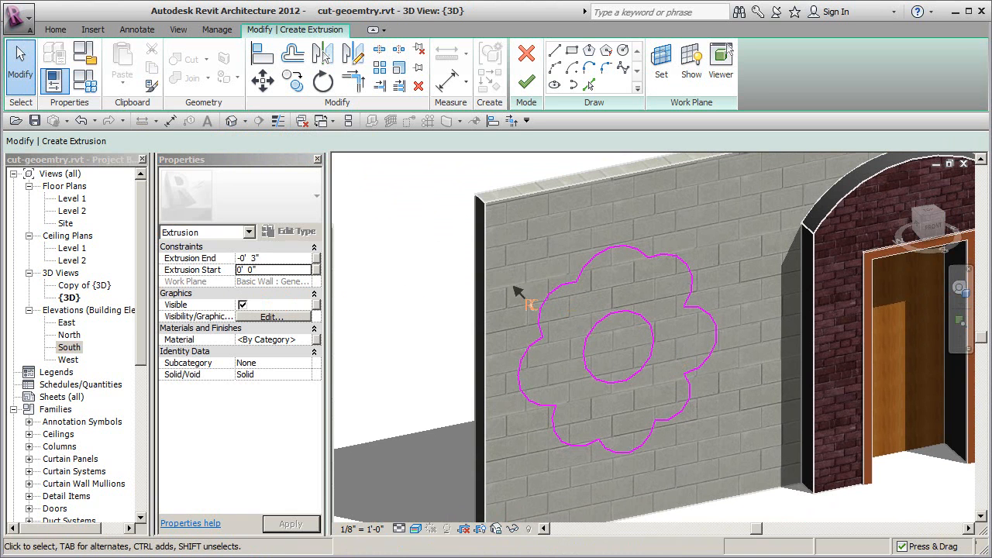
left_click(280, 259)
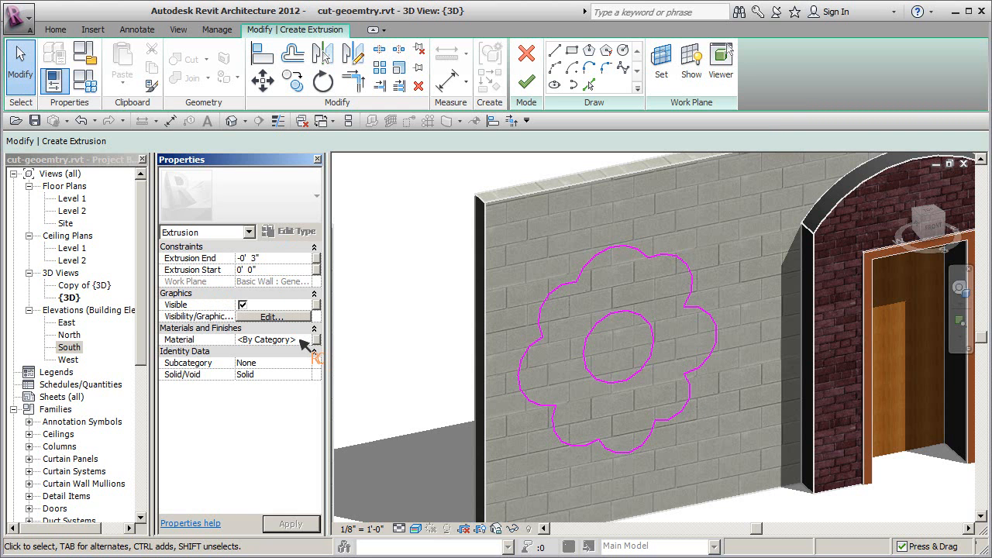
left_click(246, 258)
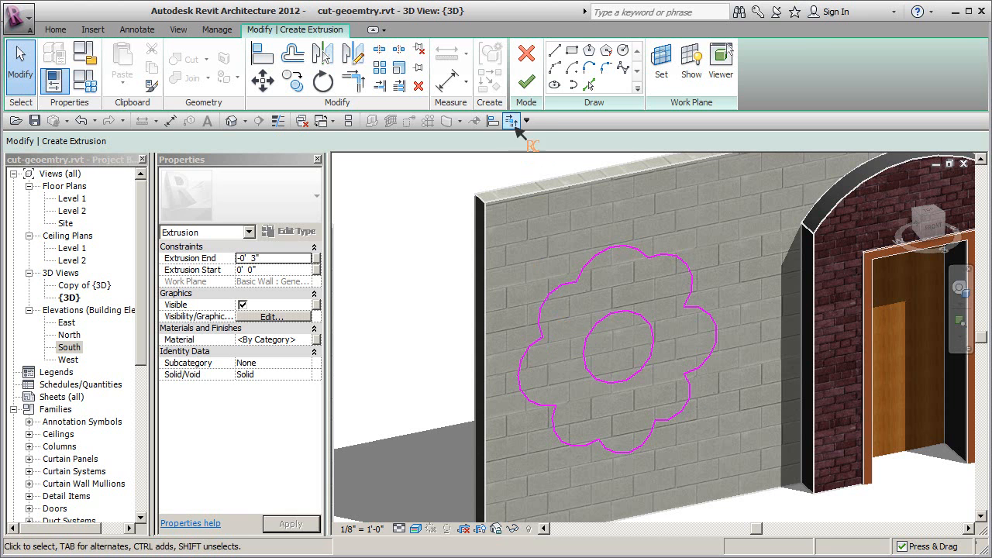
left_click(526, 82)
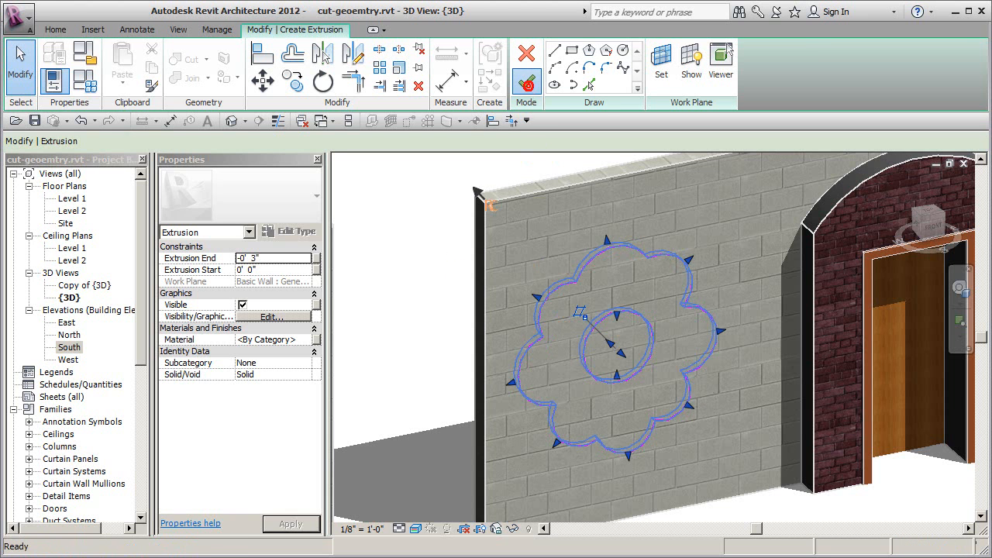
Try to cut the masonry wall with the solid flower extrusion using Cut Geometry, and finish the in-place model
left_click(416, 293)
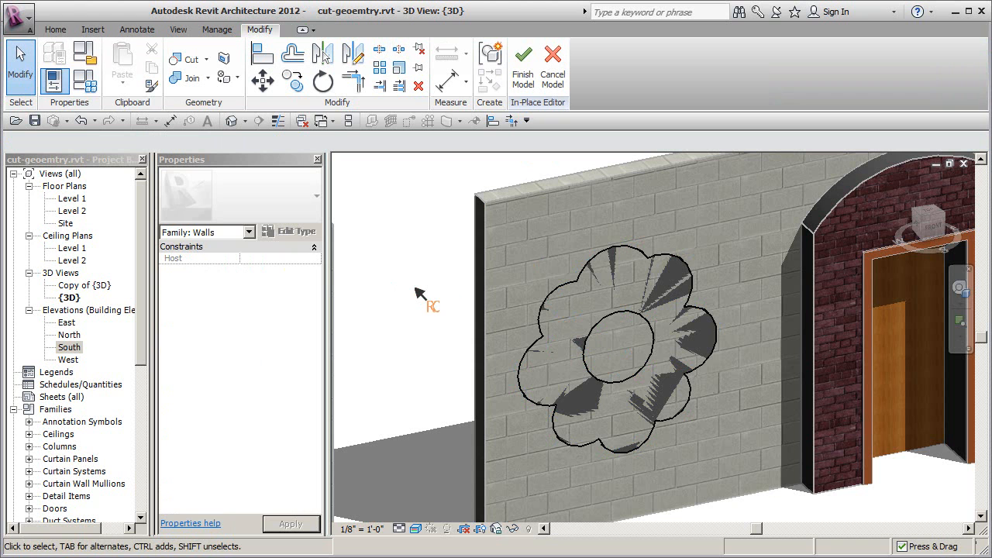
left_click(186, 59)
left_click(565, 279)
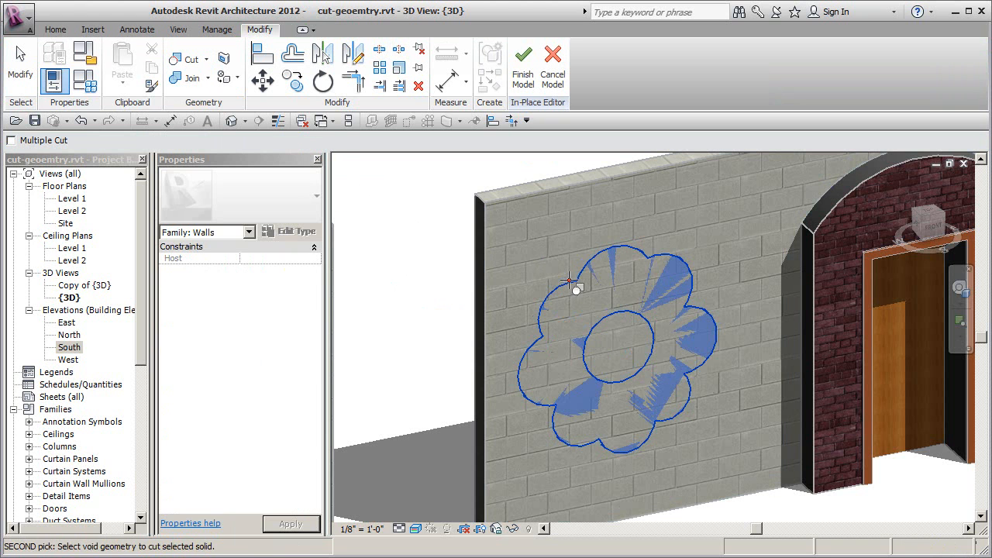
left_click(538, 203)
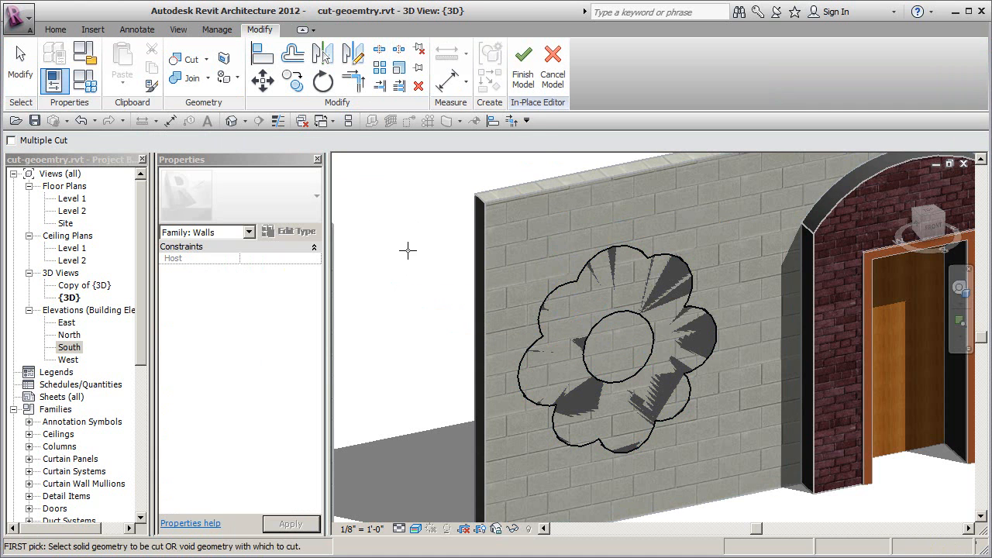
left_click(523, 66)
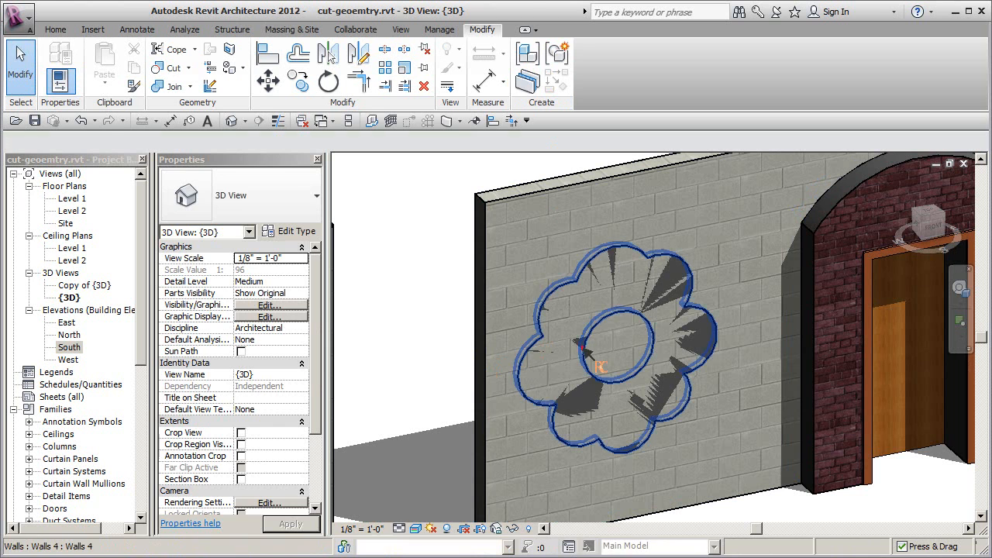
Stretch the solid flower outward from the wall face with its shape handle, and undo the change
left_click(624, 349)
left_click_drag(628, 346, 501, 350)
left_click_drag(625, 355, 656, 382)
left_click(449, 340)
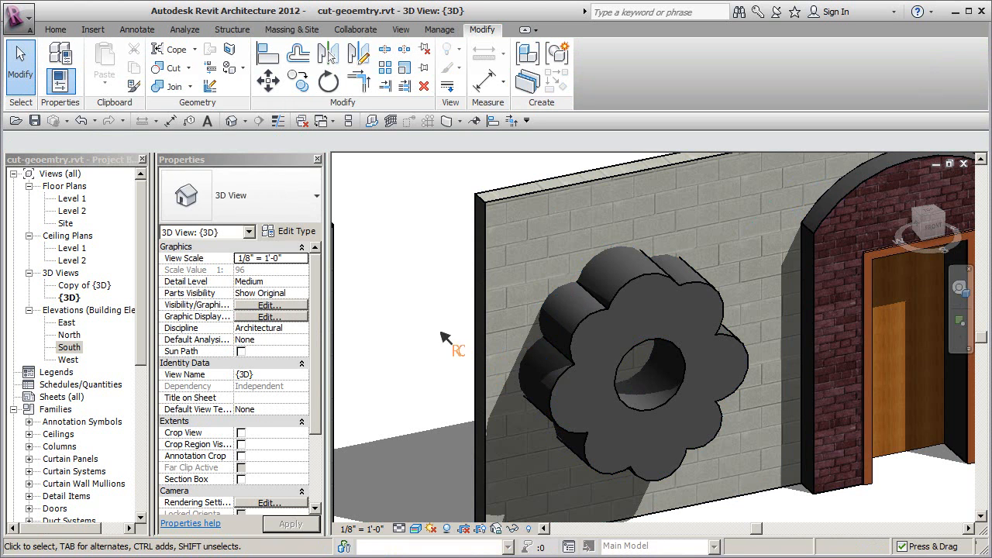
left_click(82, 121)
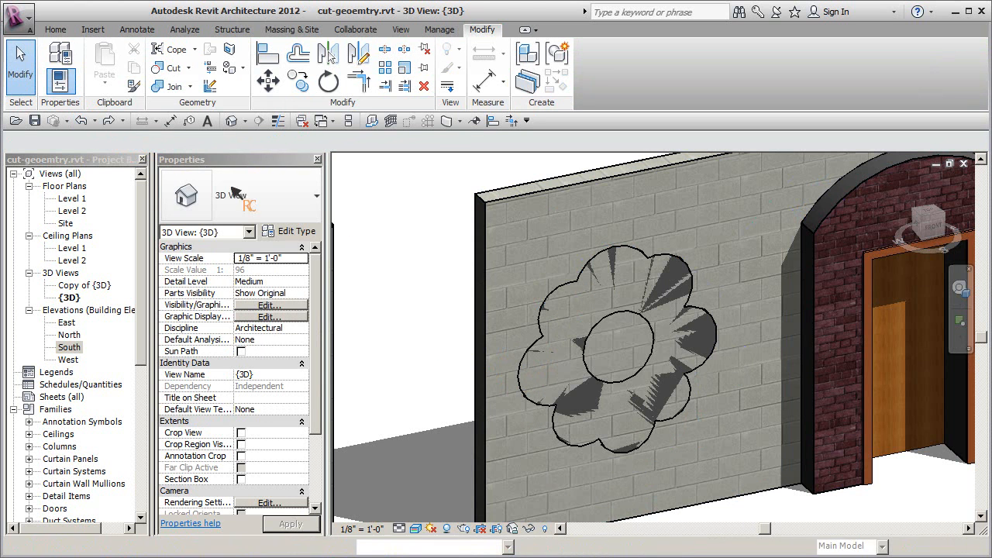
Edit the flower in place and change its extrusion from solid to Void
left_click(543, 318)
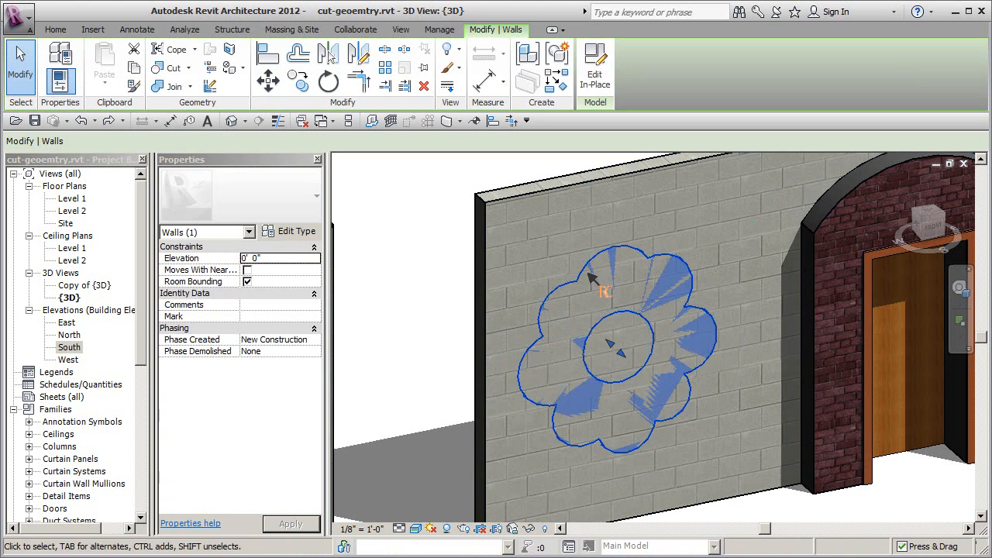
left_click(598, 82)
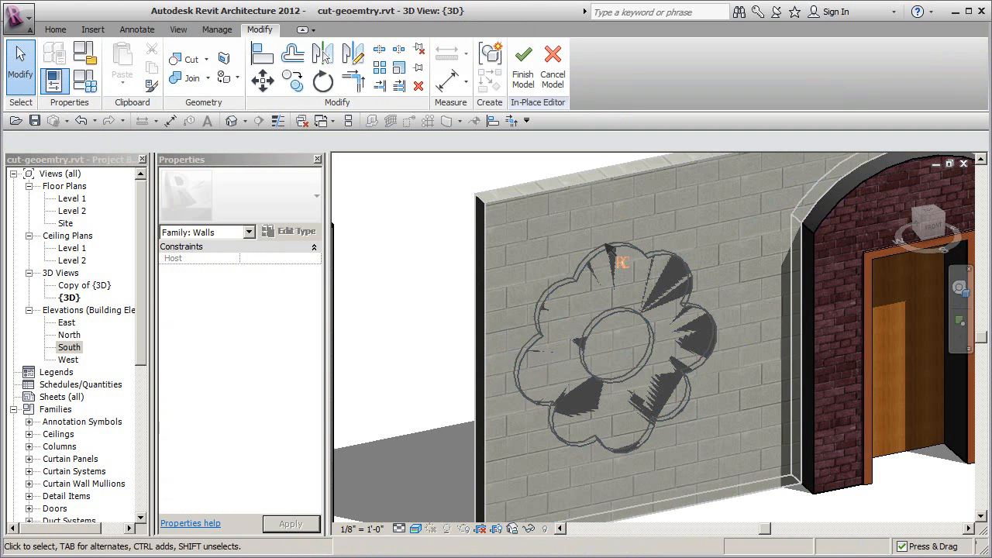
left_click(608, 248)
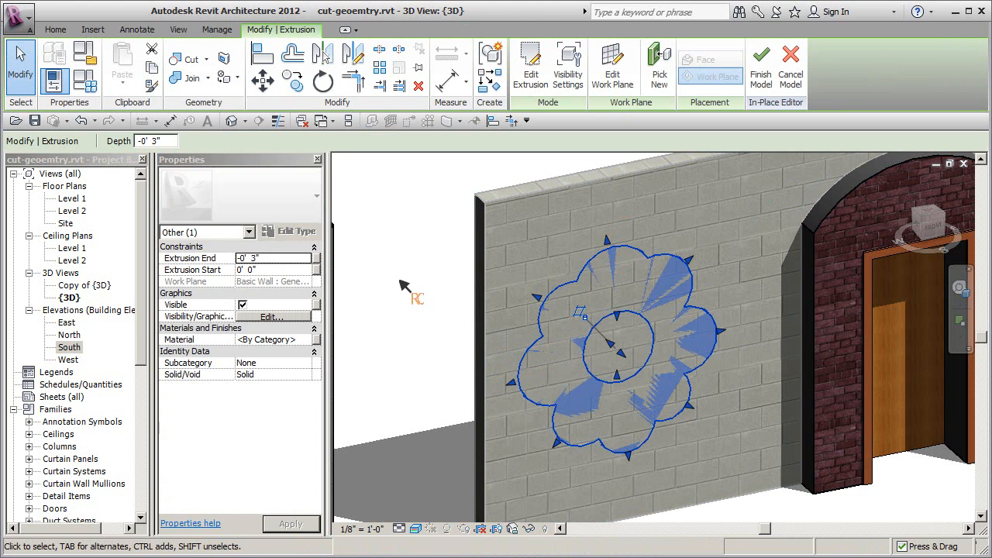
left_click(288, 376)
left_click(246, 396)
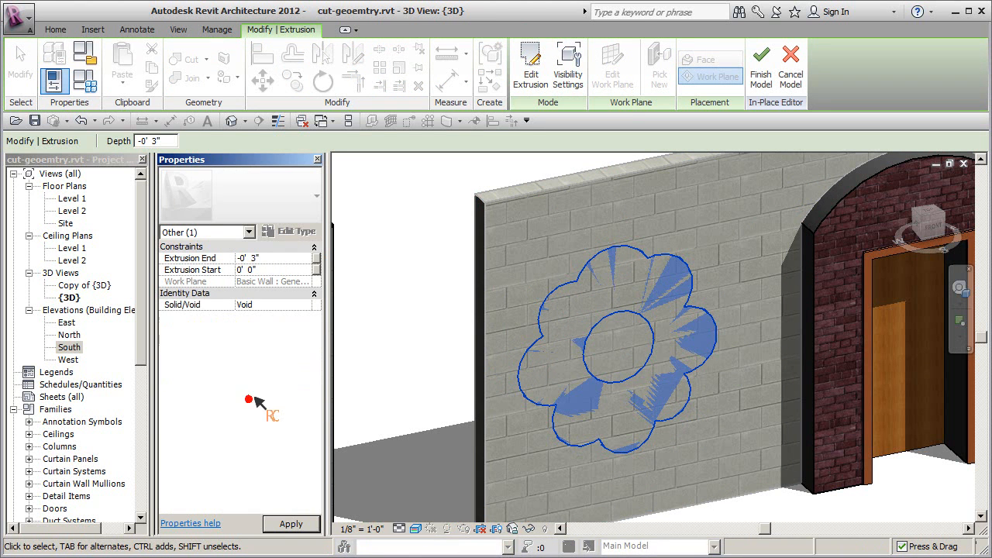
left_click(409, 333)
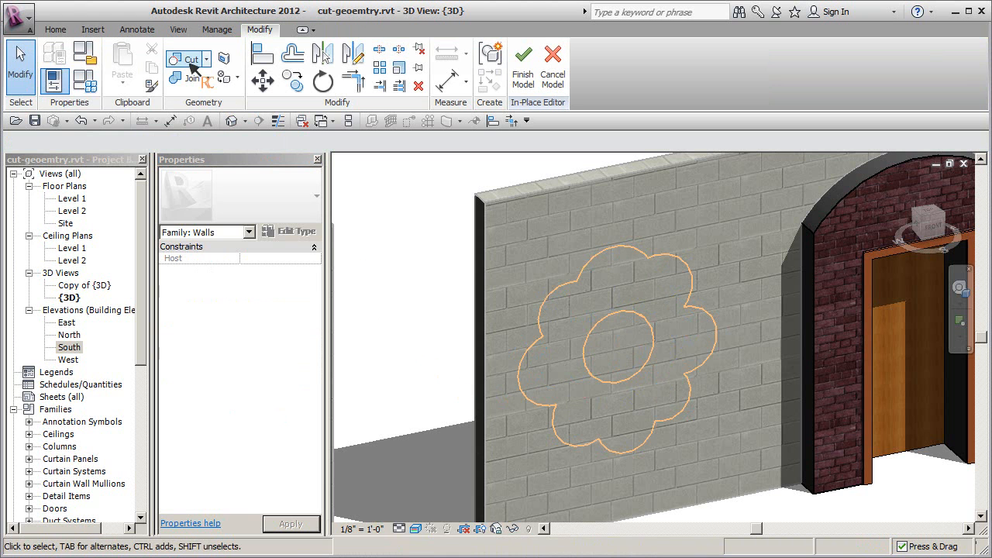
Cut the masonry wall with the flower void using Cut Geometry, and finish the in-place model
left_click(190, 61)
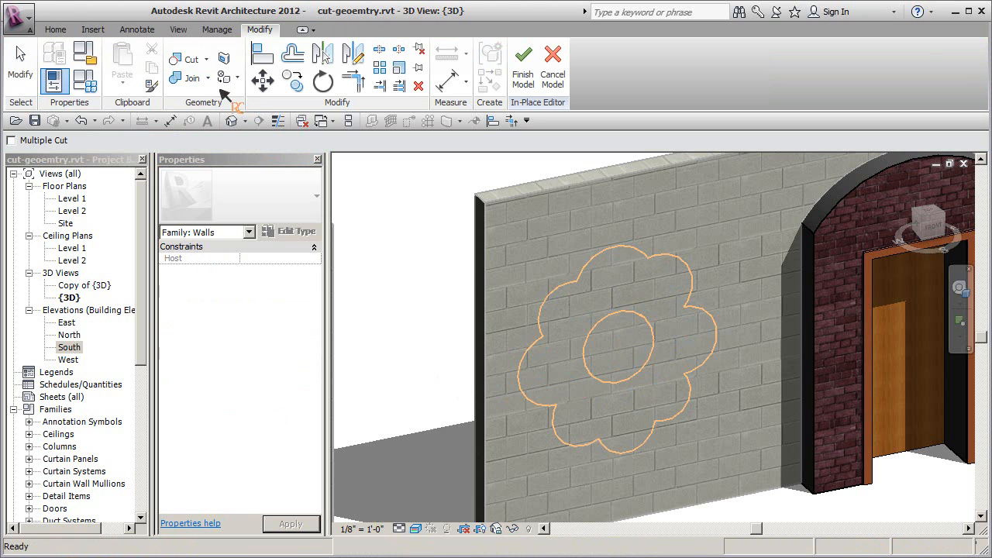
left_click(573, 277)
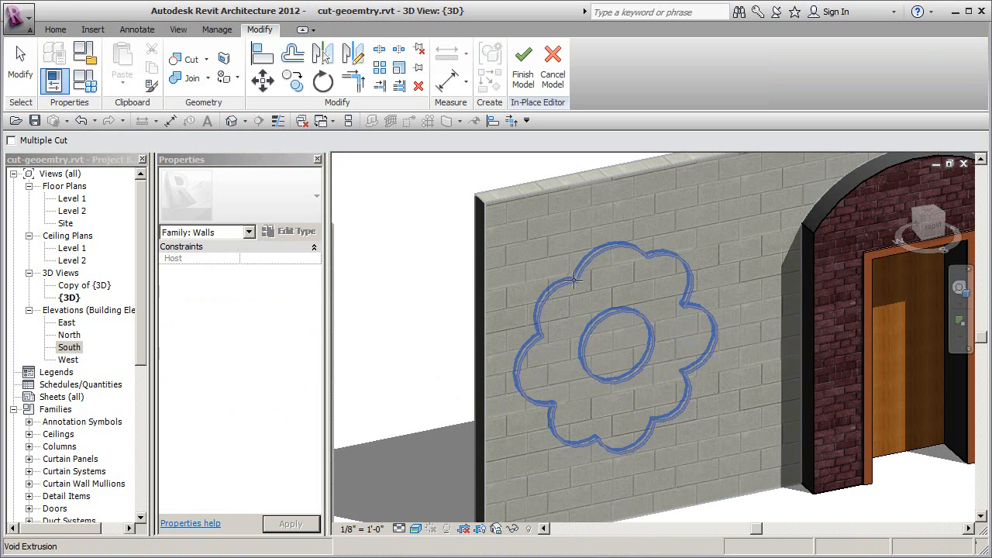
left_click(541, 194)
left_click(406, 245)
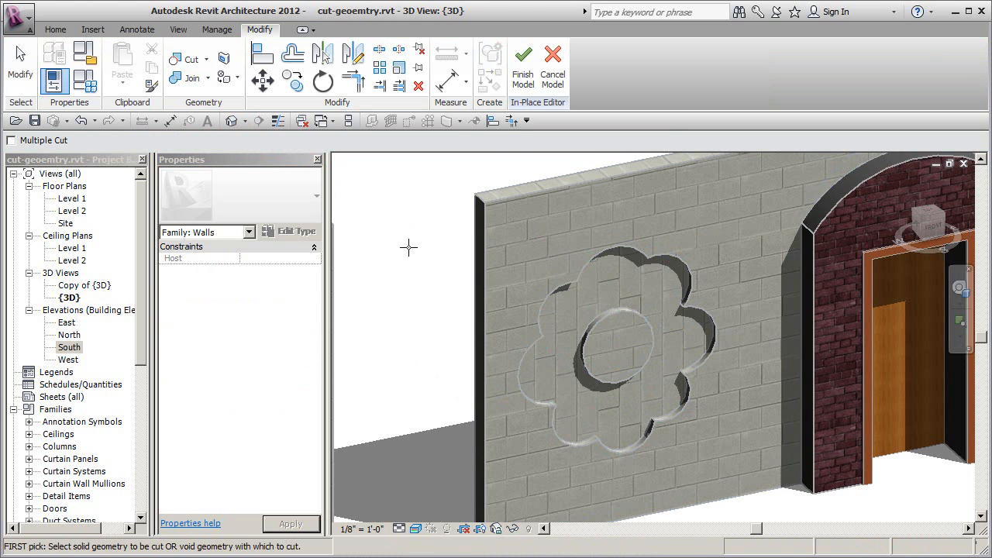
left_click(520, 78)
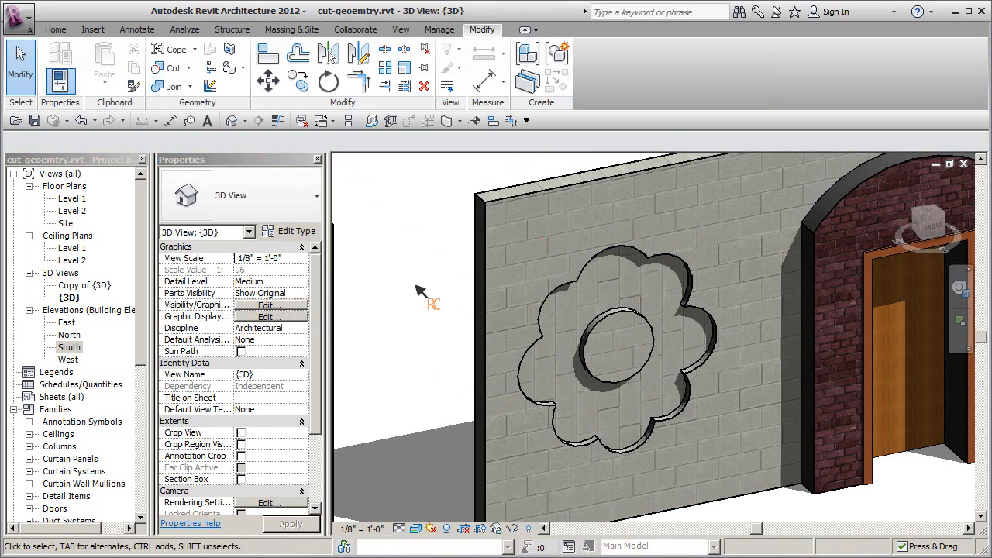
Edit the flower in place, stretch the void's depth through the wall to about -1' 4 7/64", and finish the model
scroll(432, 291, "down", 2)
middle_click_drag(521, 369, 478, 376)
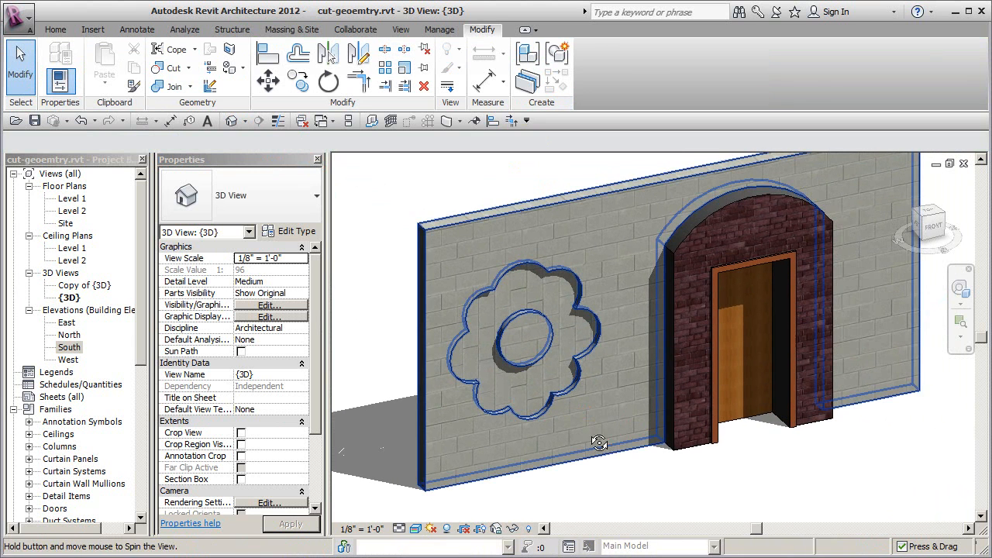
left_click(570, 402)
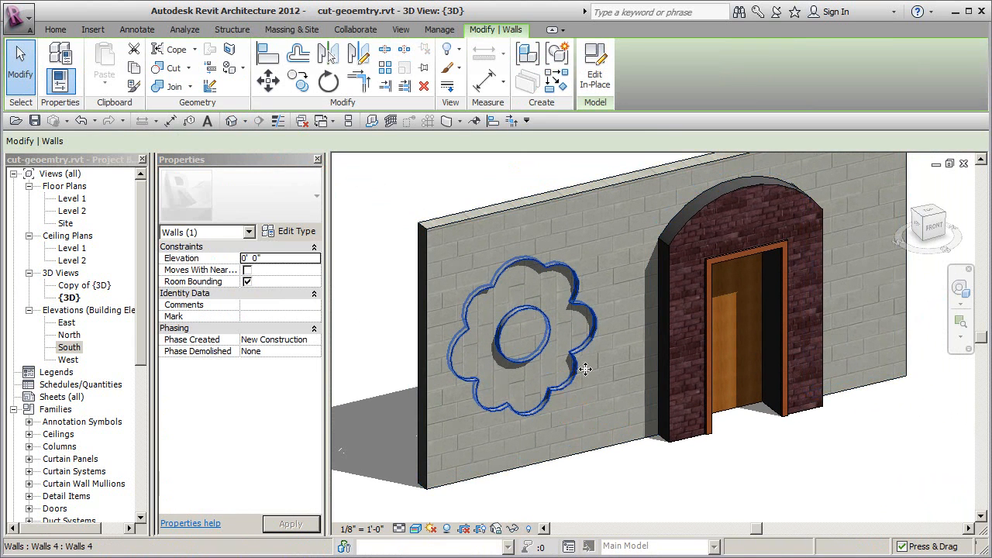
left_click(595, 75)
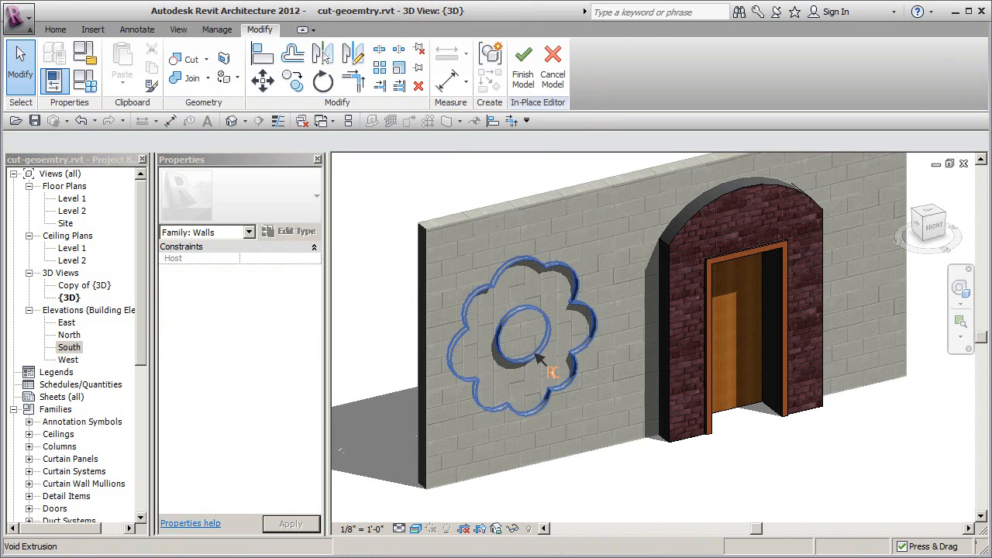
left_click(537, 358)
scroll(535, 341, "up", 5)
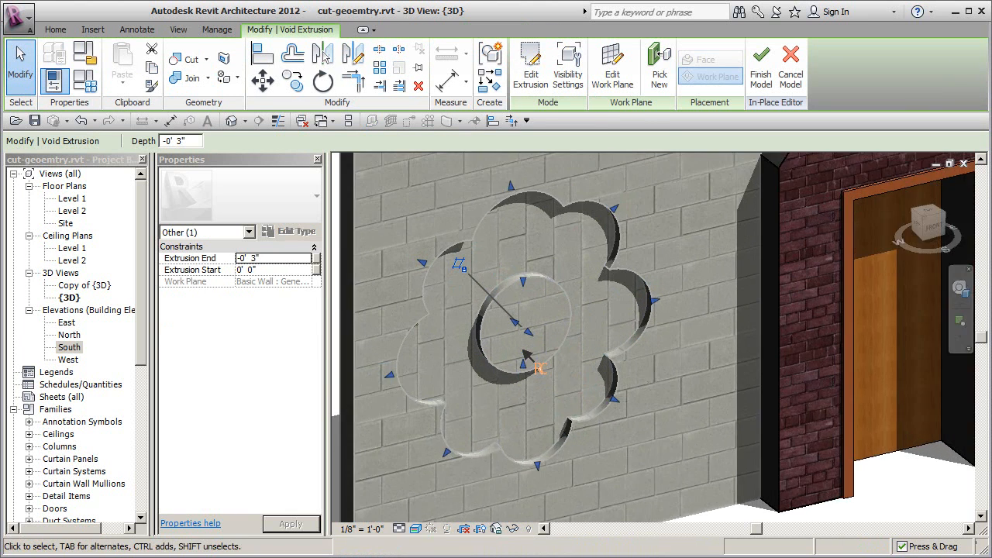
left_click_drag(534, 329, 543, 347)
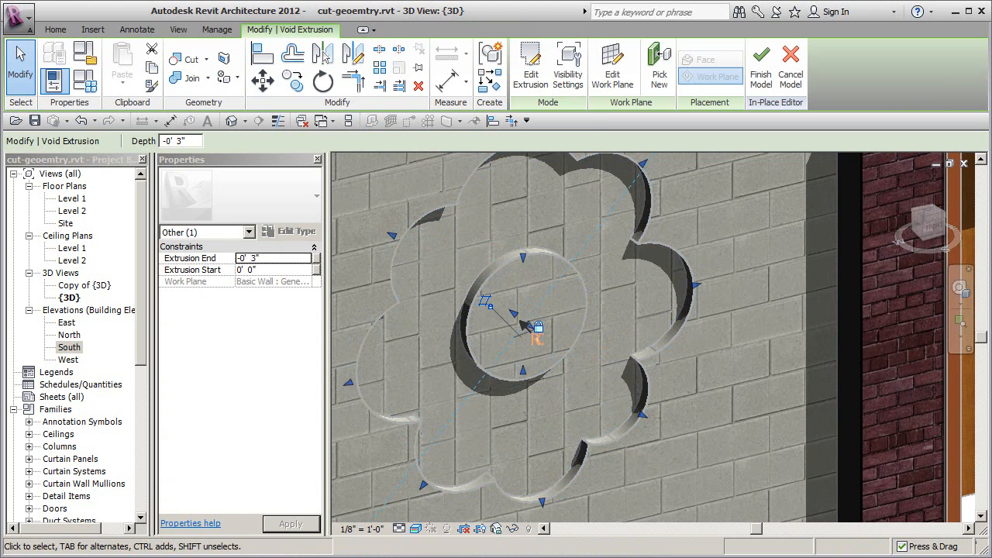
left_click_drag(518, 321, 488, 295)
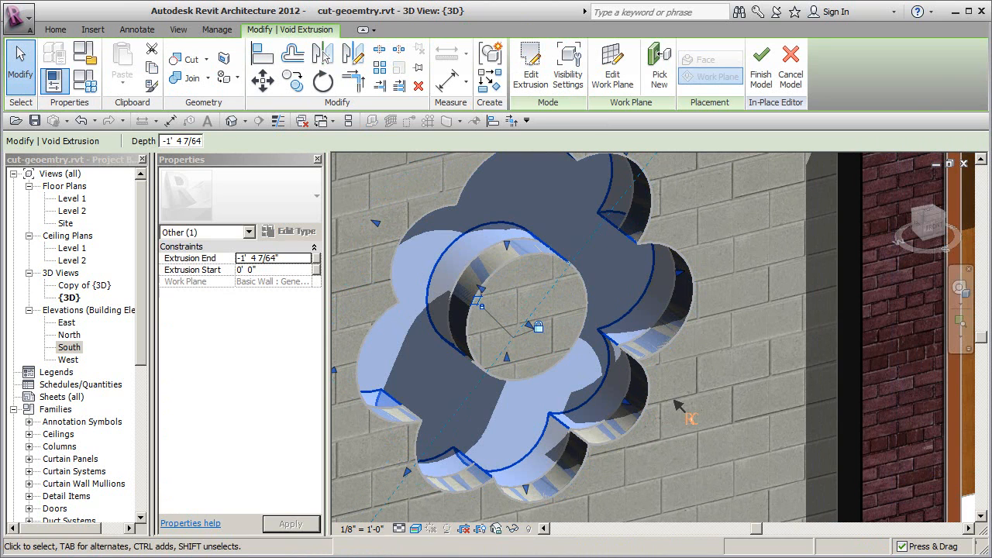
left_click(761, 69)
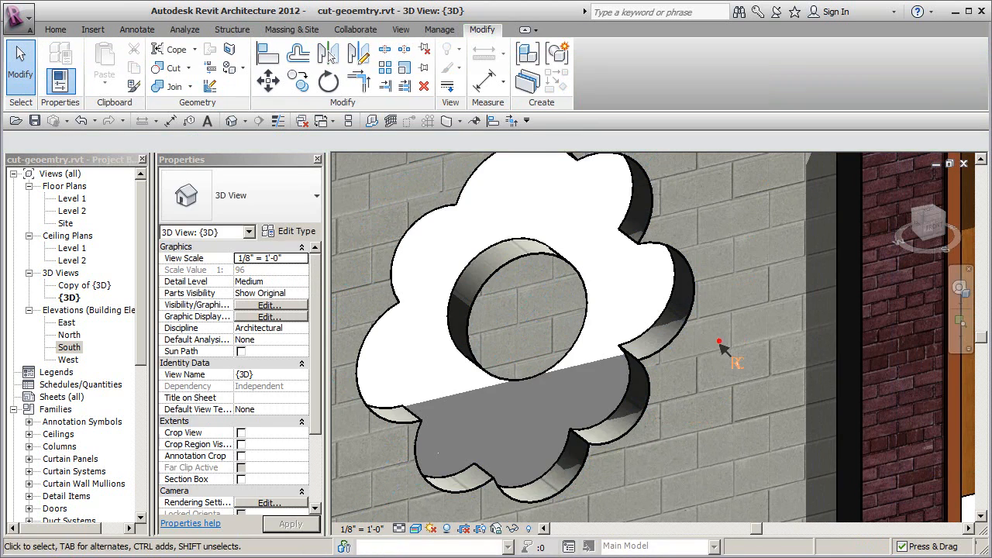
Edit the flower in place, pull the void's extrusion end back to about -0' 3 13/16", and finish the model
left_click(676, 385)
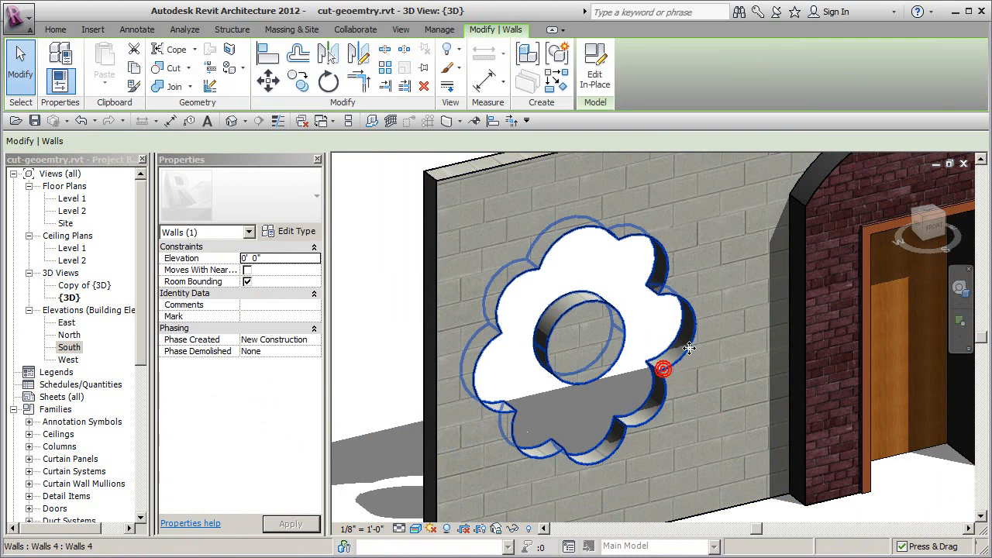
left_click(610, 77)
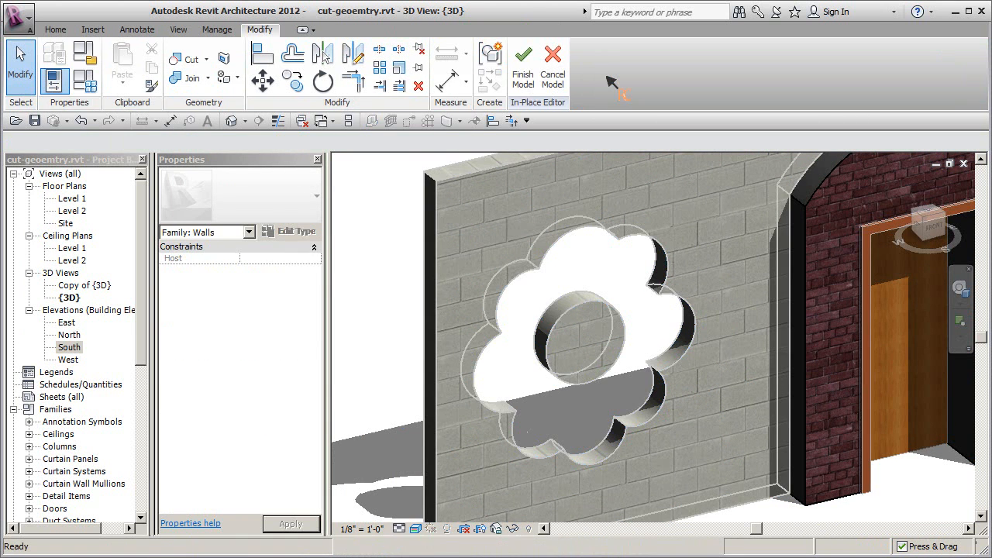
left_click(628, 243)
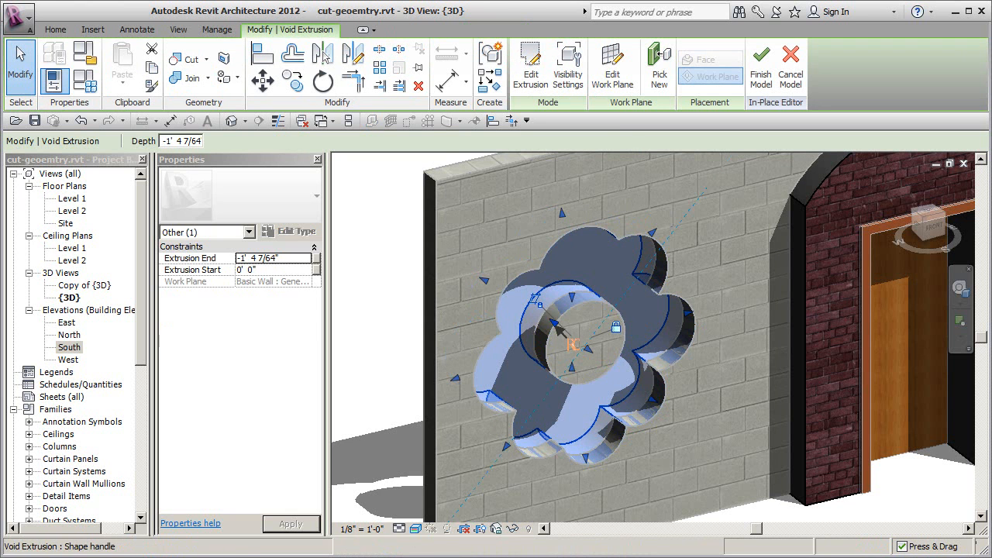
left_click_drag(555, 329, 579, 349)
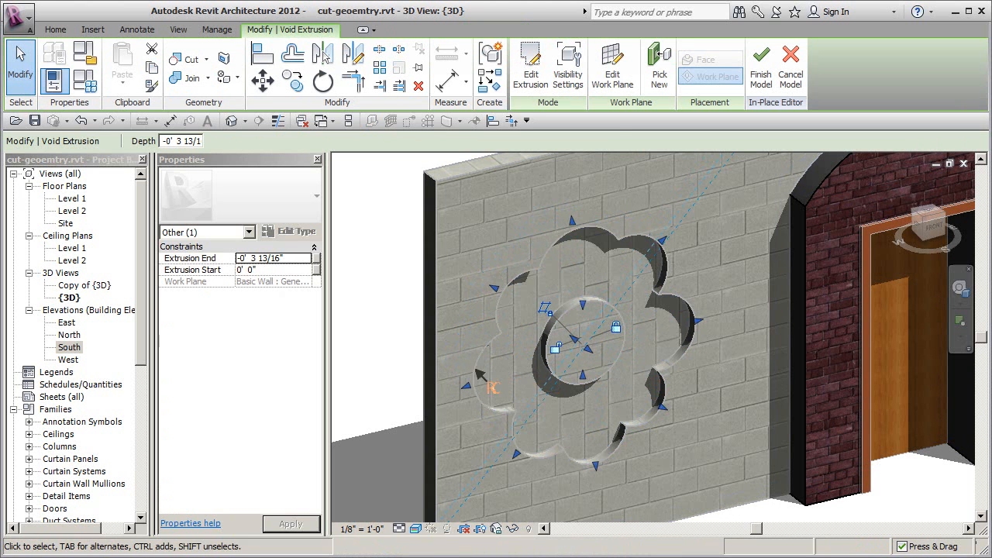
left_click(762, 74)
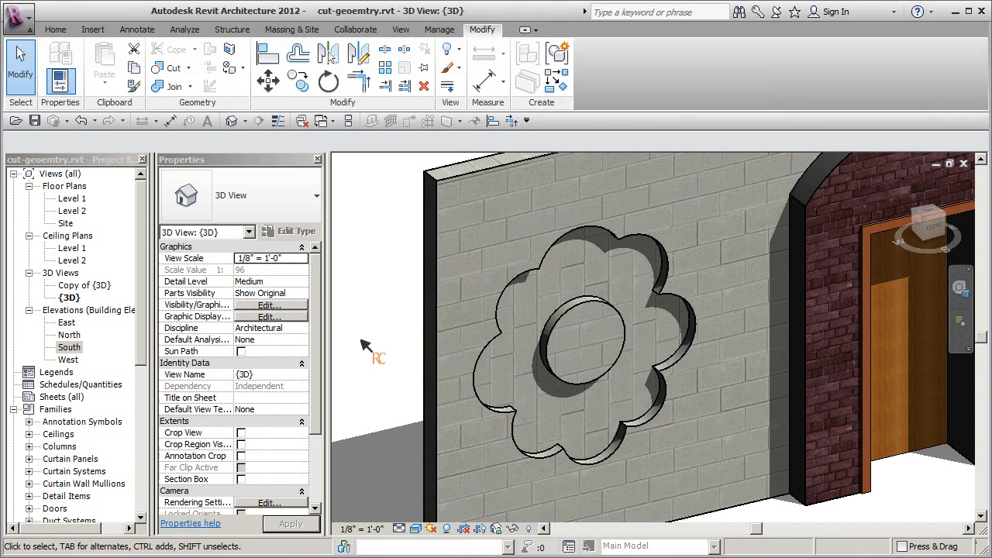
Open the flower-shaped void in the masonry wall for in-place editing
scroll(390, 321, "down", 2)
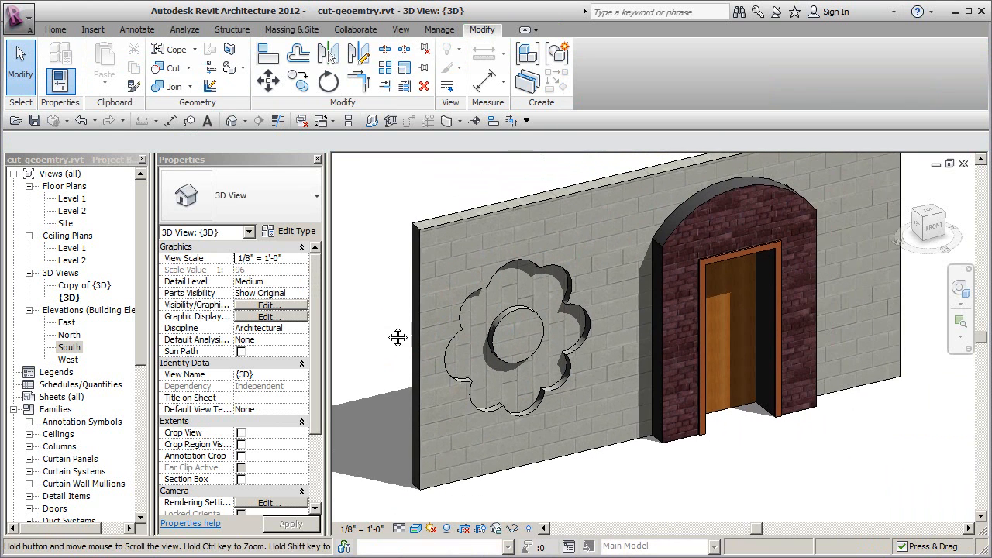
middle_click_drag(398, 331, 395, 338)
middle_click_drag(602, 400, 599, 408)
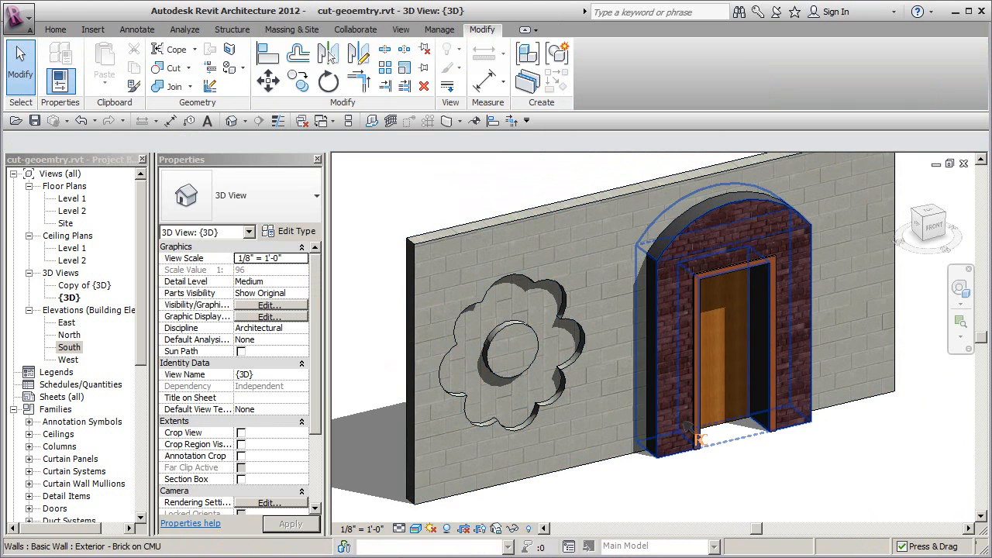
scroll(695, 449, "down", 1)
middle_click_drag(694, 451, 679, 454)
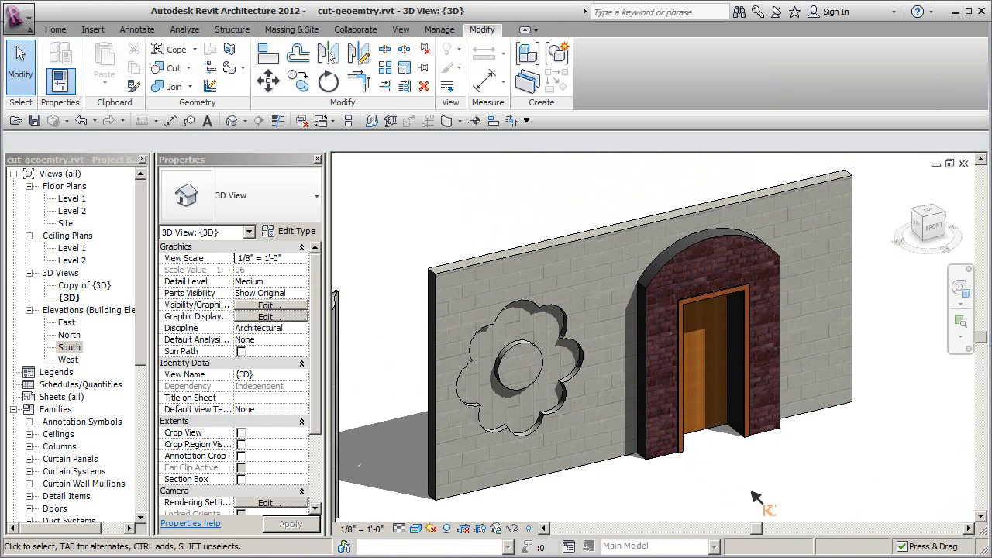
scroll(752, 493, "up", 1)
middle_click_drag(752, 493, 764, 487)
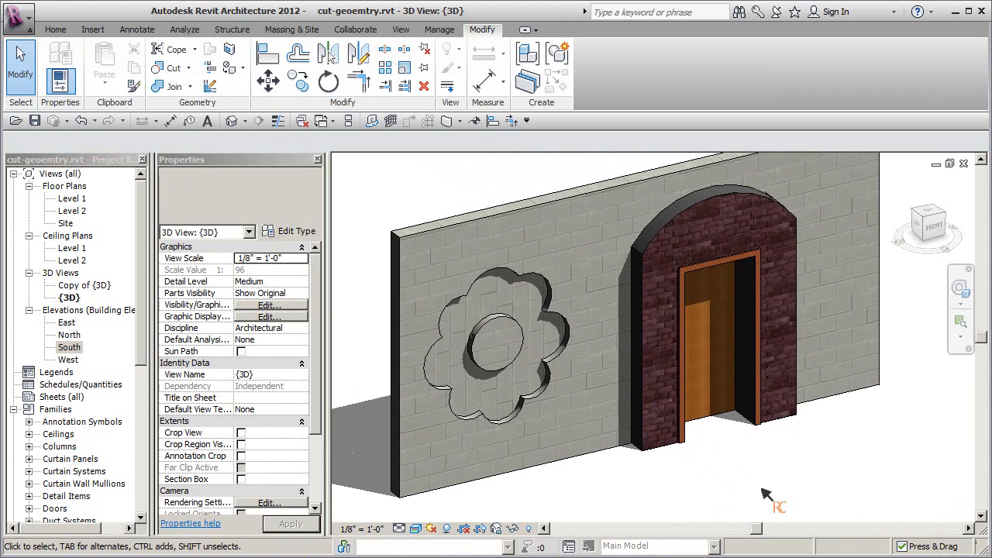
left_click(570, 346)
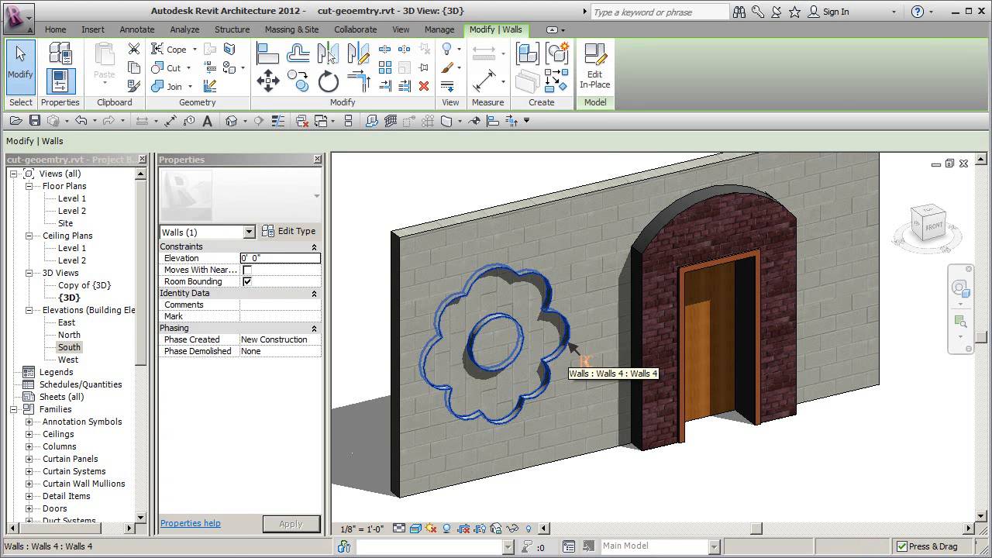
left_click(596, 84)
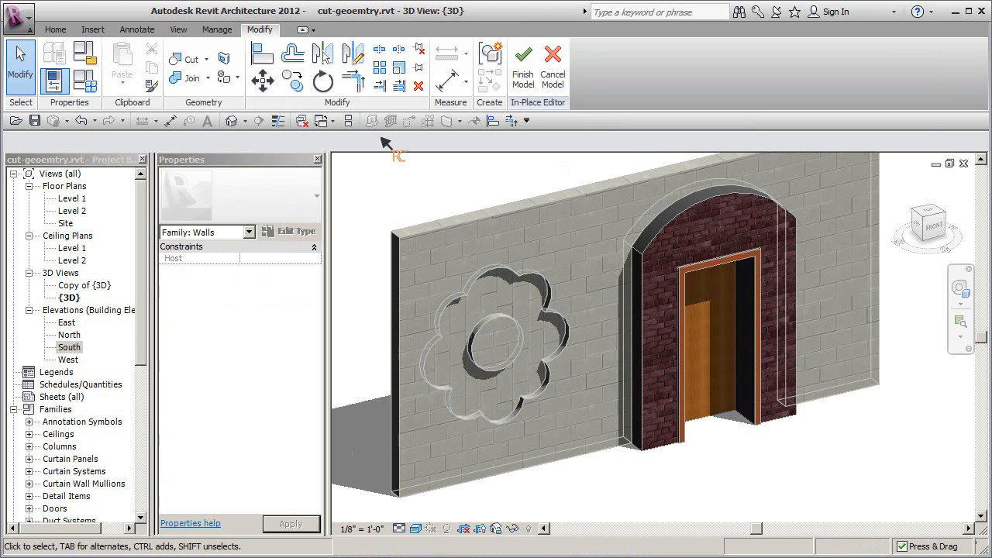
Use Uncut Geometry to stop the flower void from cutting the masonry wall
left_click(200, 60)
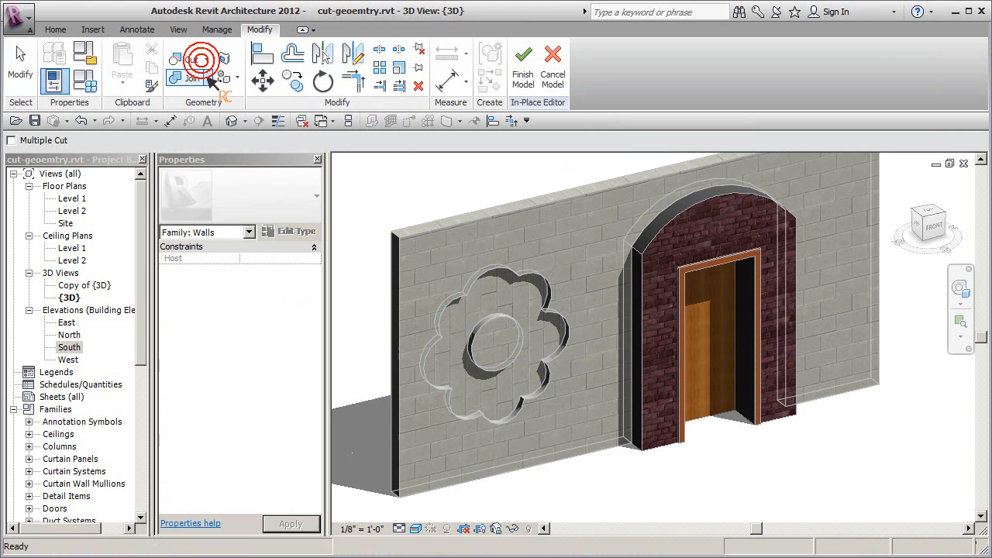
left_click(205, 59)
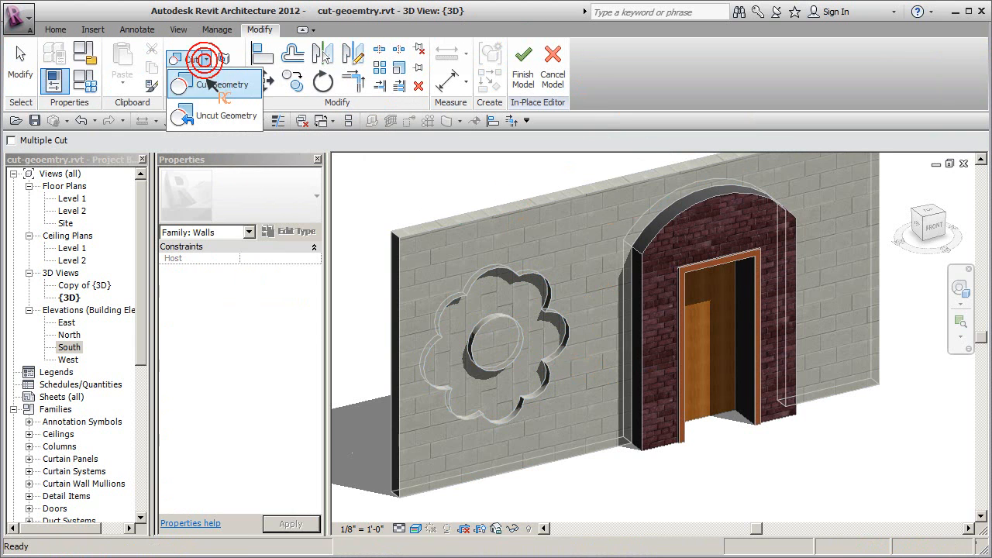
left_click(215, 116)
left_click(465, 289)
left_click(452, 224)
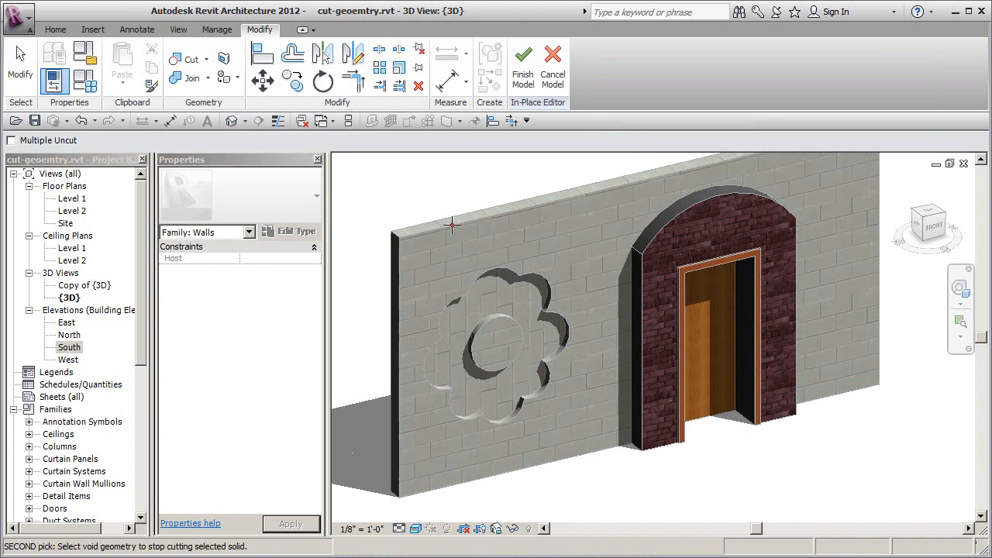
left_click(476, 276)
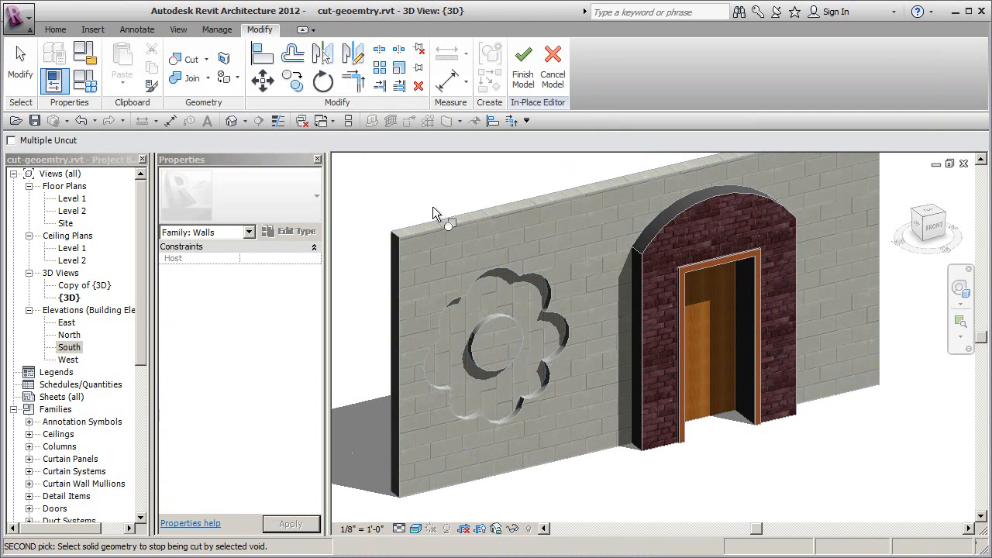
left_click(492, 270)
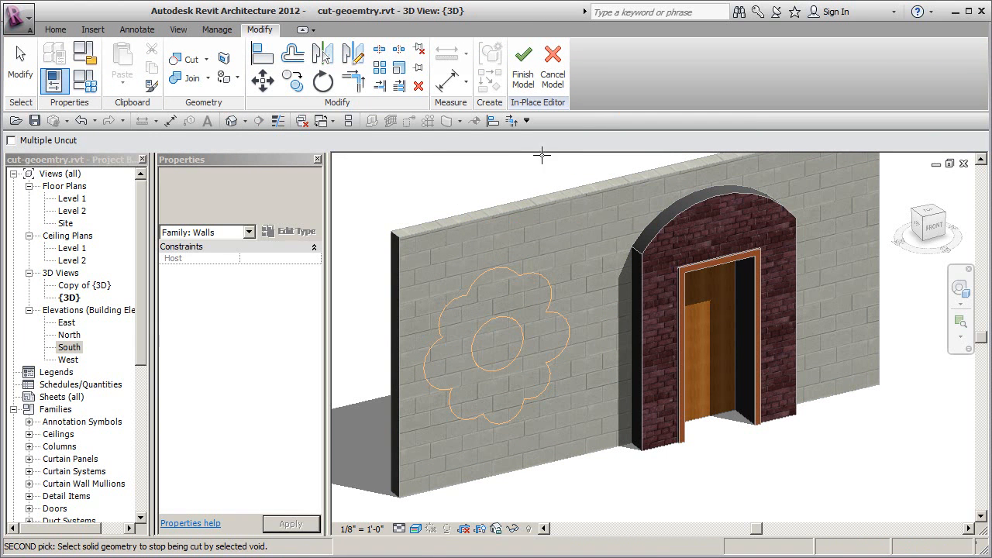
Try to finish the in-place model with the uncut void, and cancel the resulting error dialog
left_click(524, 66)
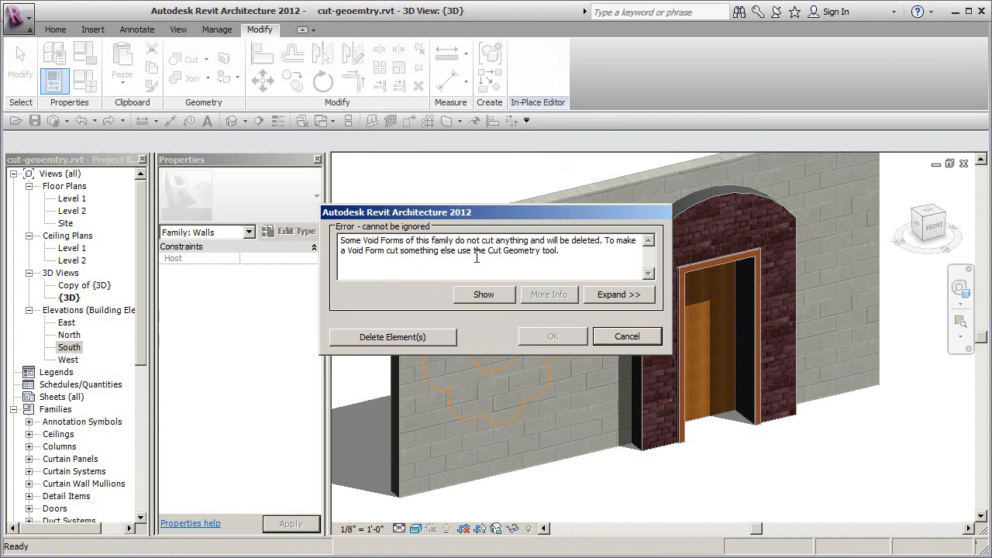
left_click_drag(469, 218, 624, 198)
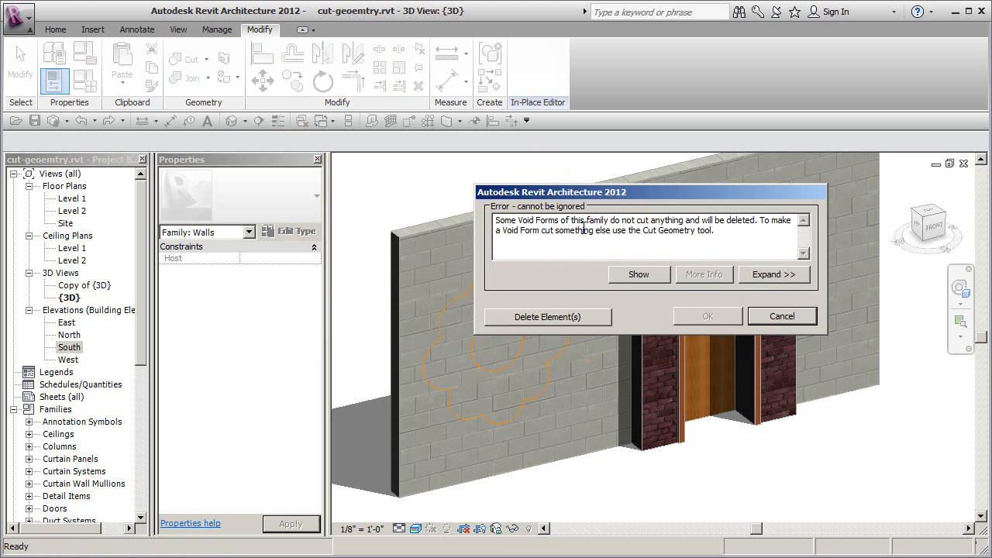
left_click(782, 317)
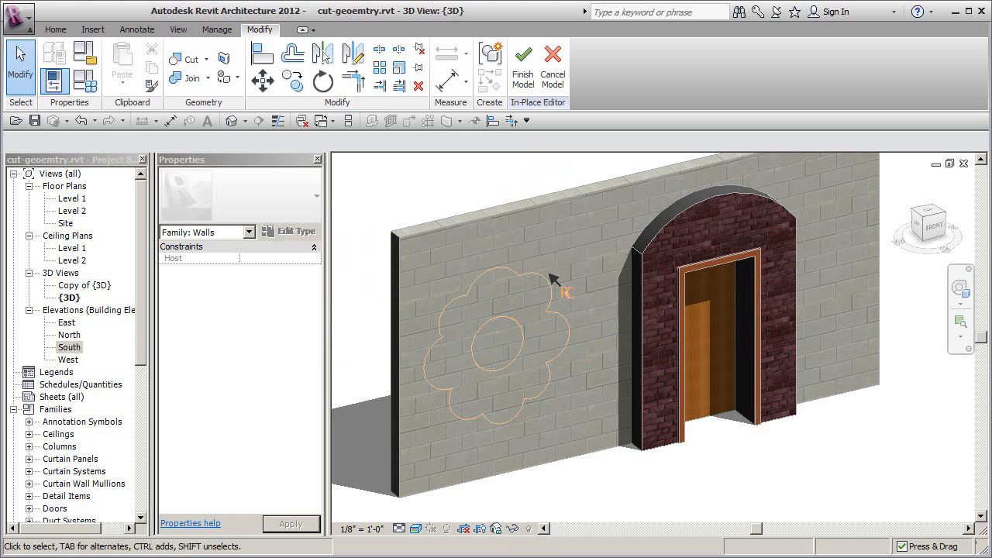
Cut the masonry wall with the flower void again using Cut Geometry, and finish the in-place model
left_click(206, 59)
left_click(220, 82)
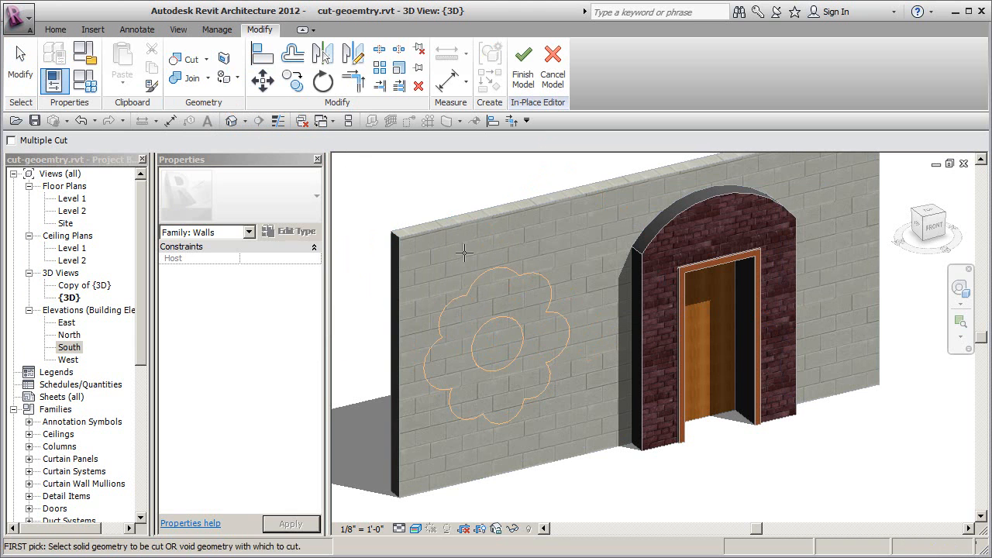
left_click(489, 280)
left_click(458, 226)
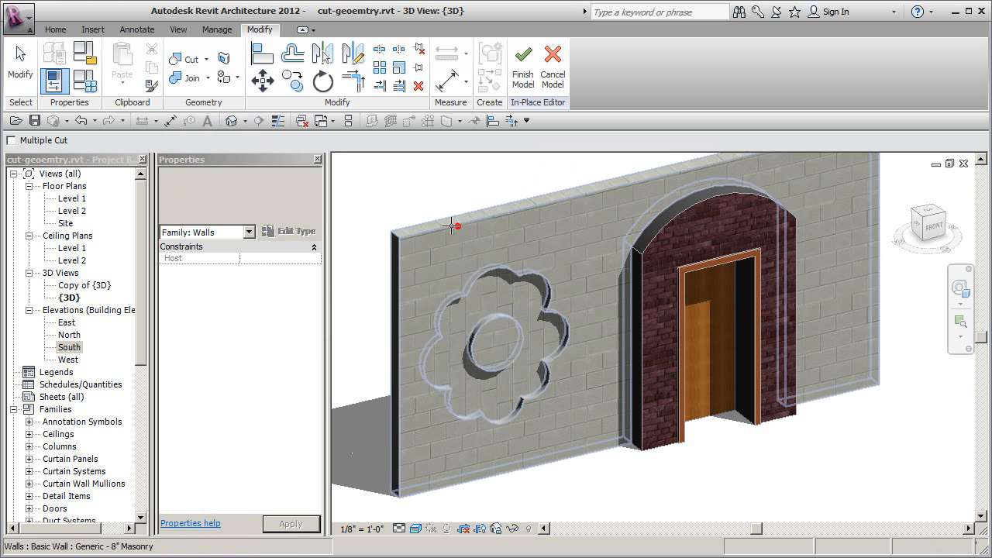
left_click(523, 80)
Start a new in-place component in the Walls family category, accepting the default name
scroll(444, 206, "down", 1)
middle_click_drag(454, 225, 456, 262)
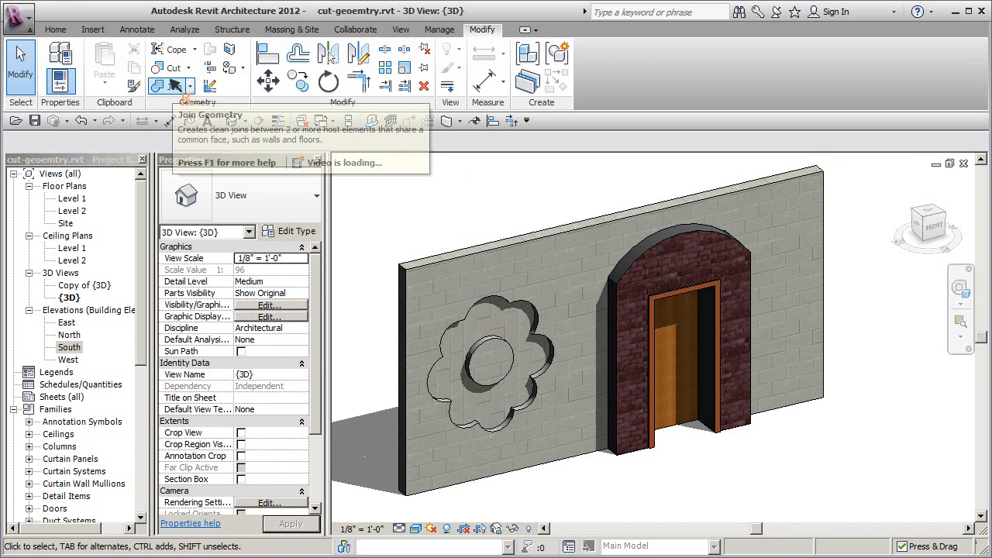
left_click(55, 30)
left_click(166, 86)
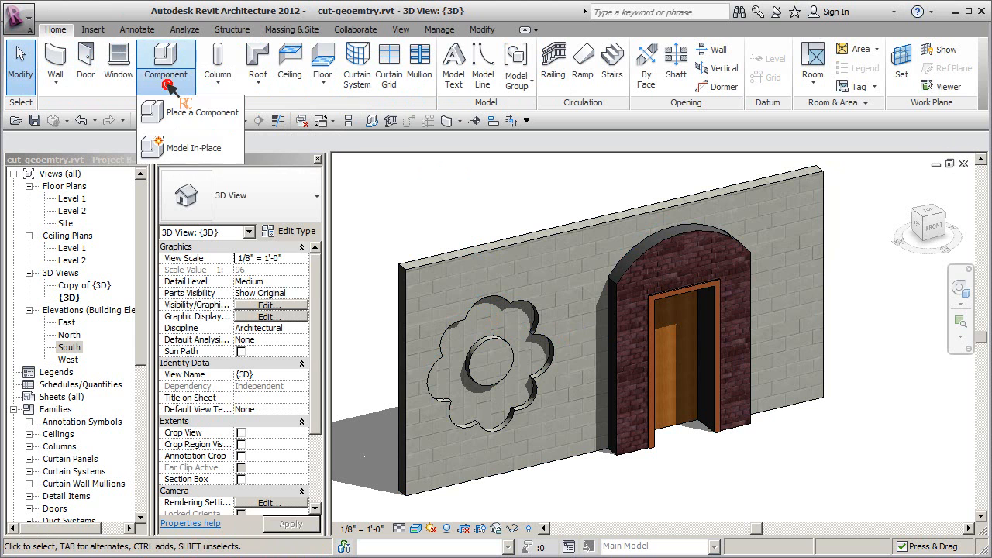
left_click(186, 147)
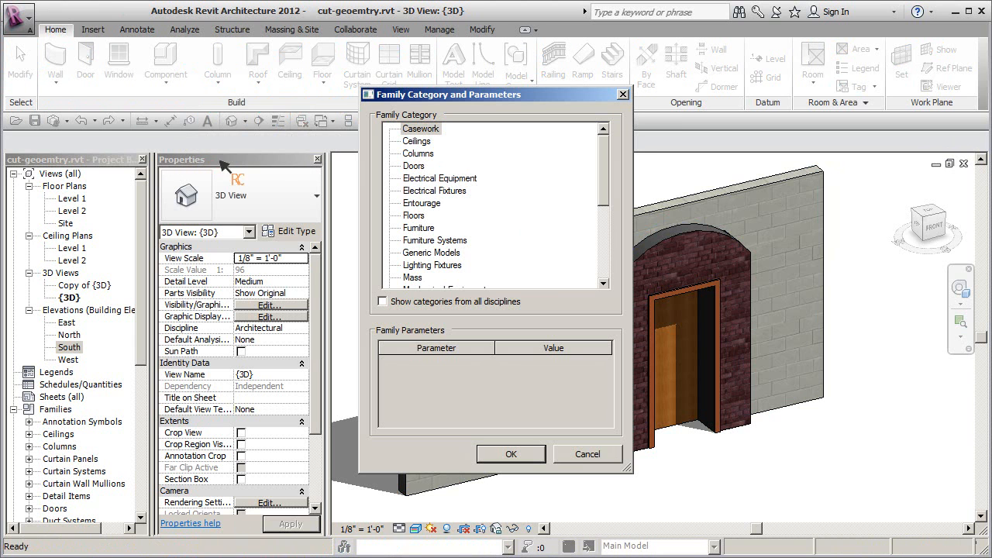
scroll(603, 204, "down", 5)
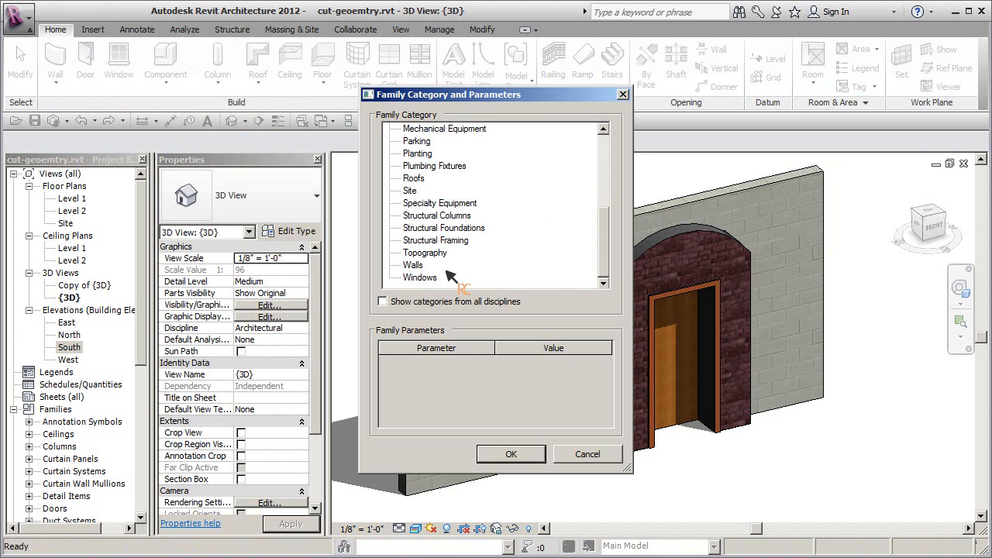
left_click(510, 454)
left_click(459, 176)
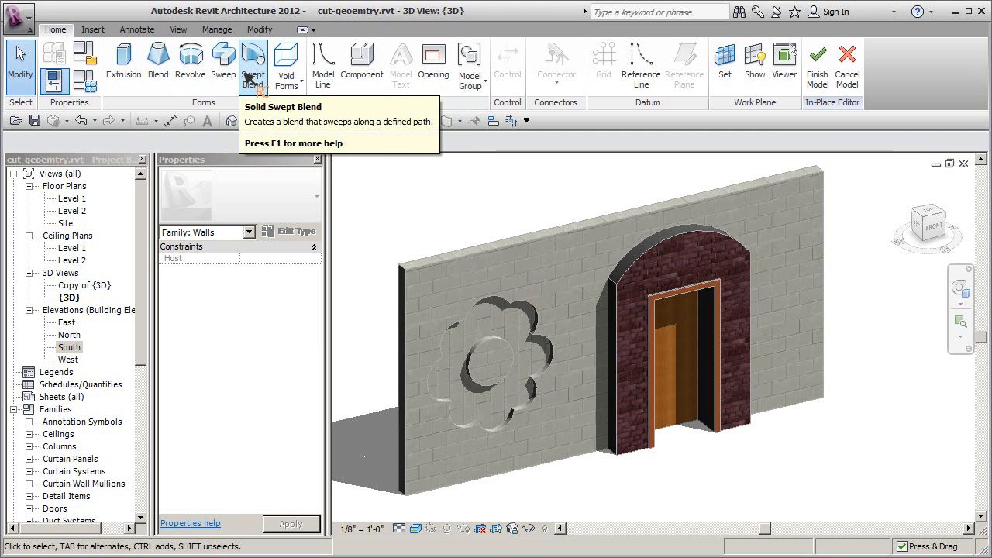
Review the available Void Forms types in the in-place editor, and cancel the new in-place model
left_click(297, 78)
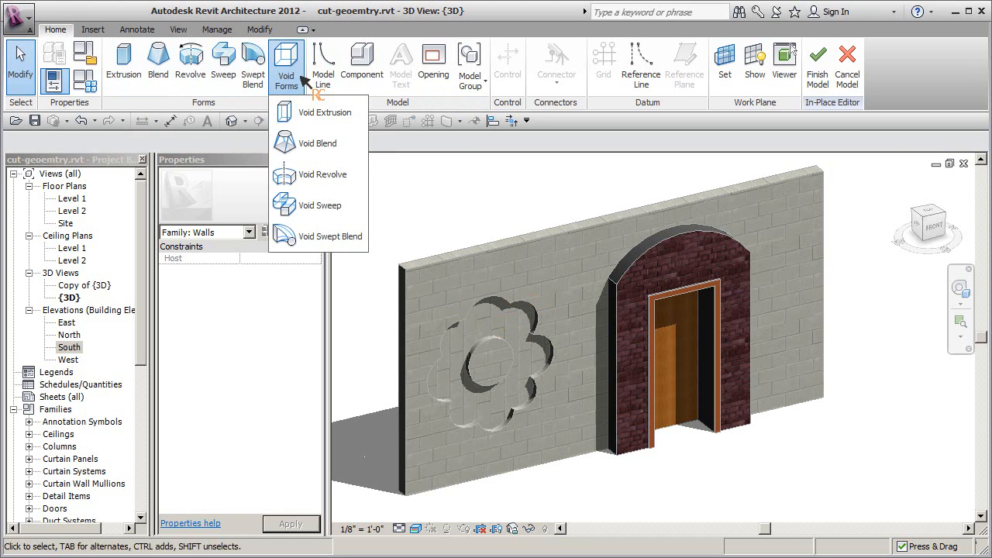
left_click(300, 78)
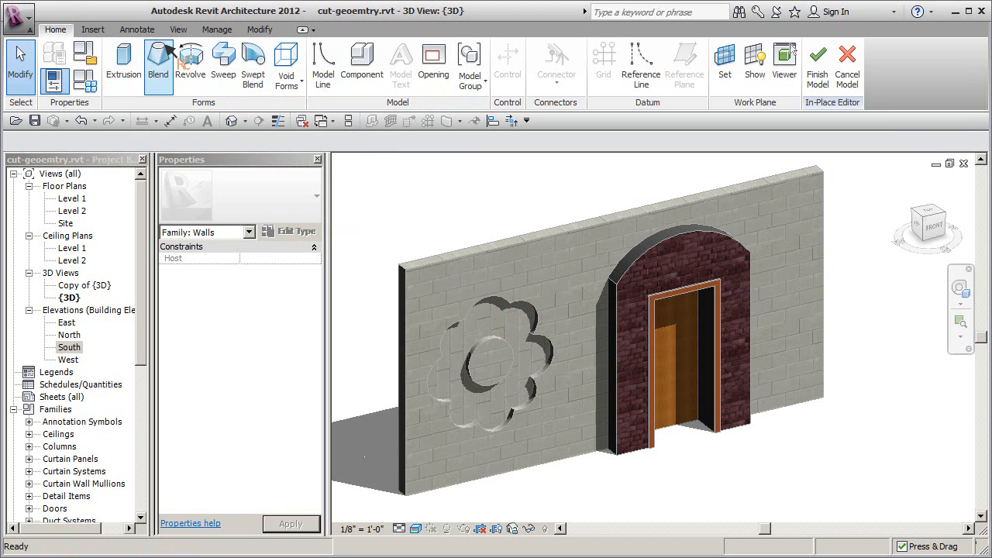
left_click(287, 71)
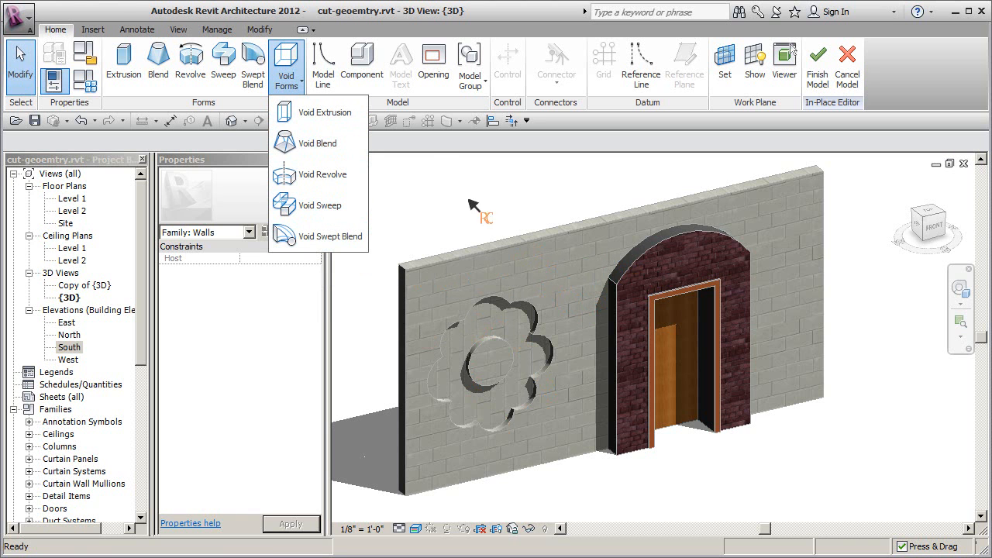
left_click(443, 142)
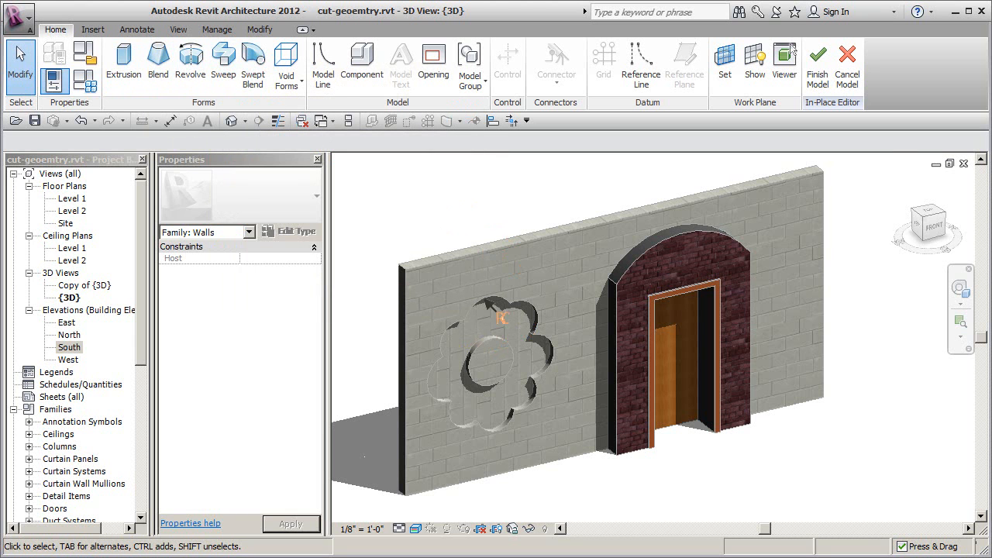
left_click(847, 66)
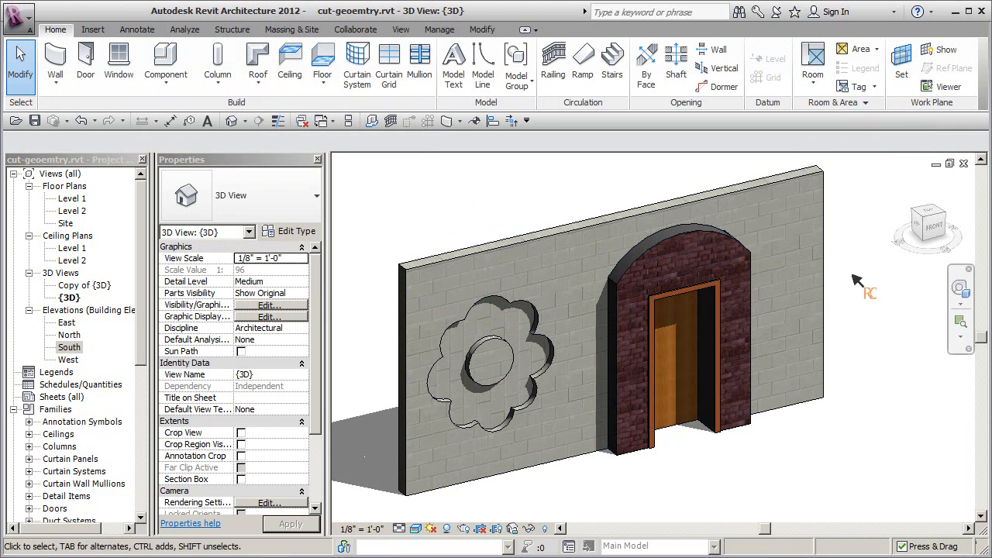
middle_click_drag(852, 274, 847, 290)
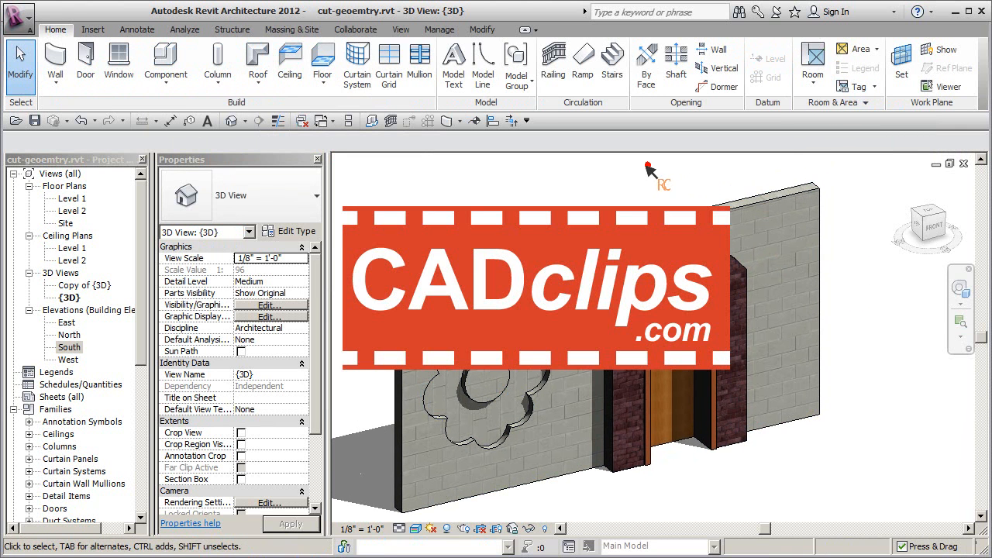